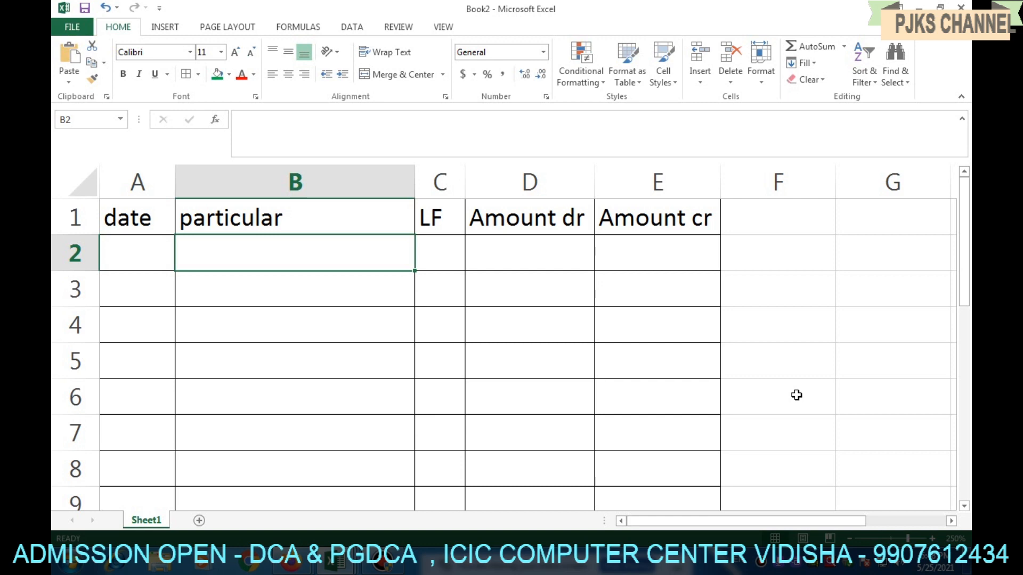
Step: Enter "by cash a/c" in lowercase as the first particular in cell B2
double_click(240, 252)
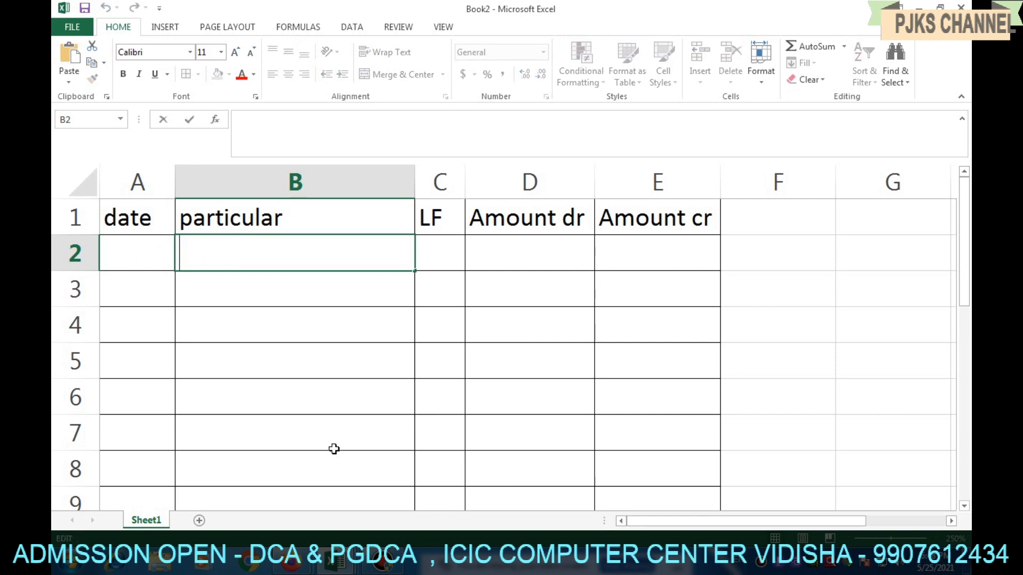
text(by cash)
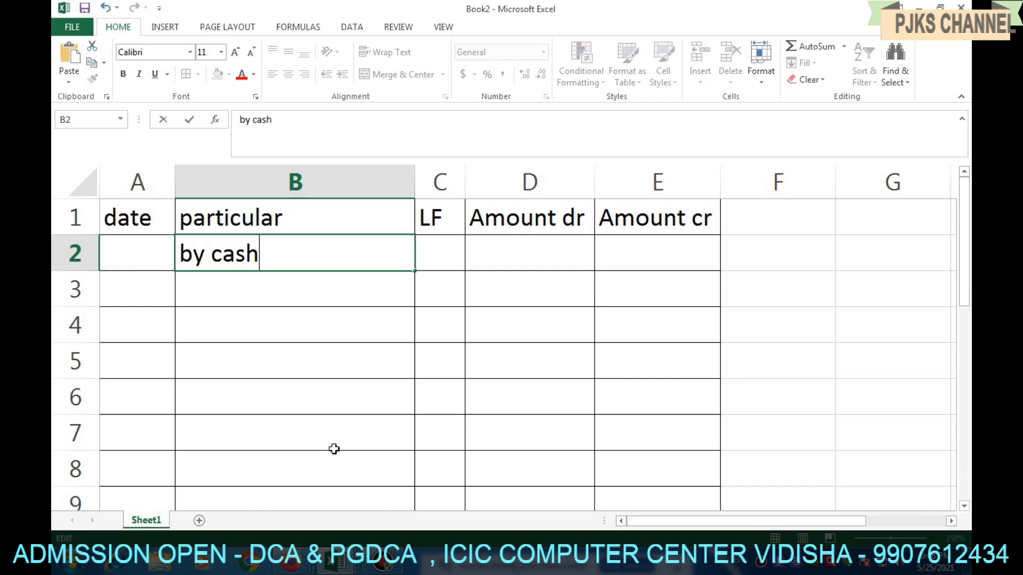
text( a/c)
key(Return)
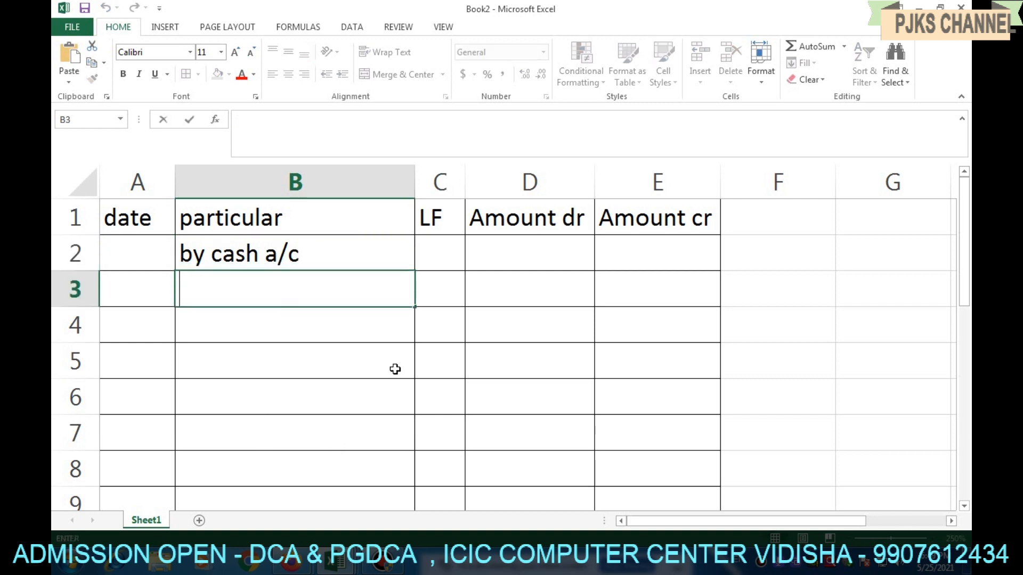
text(to commi)
key(BackSpace)
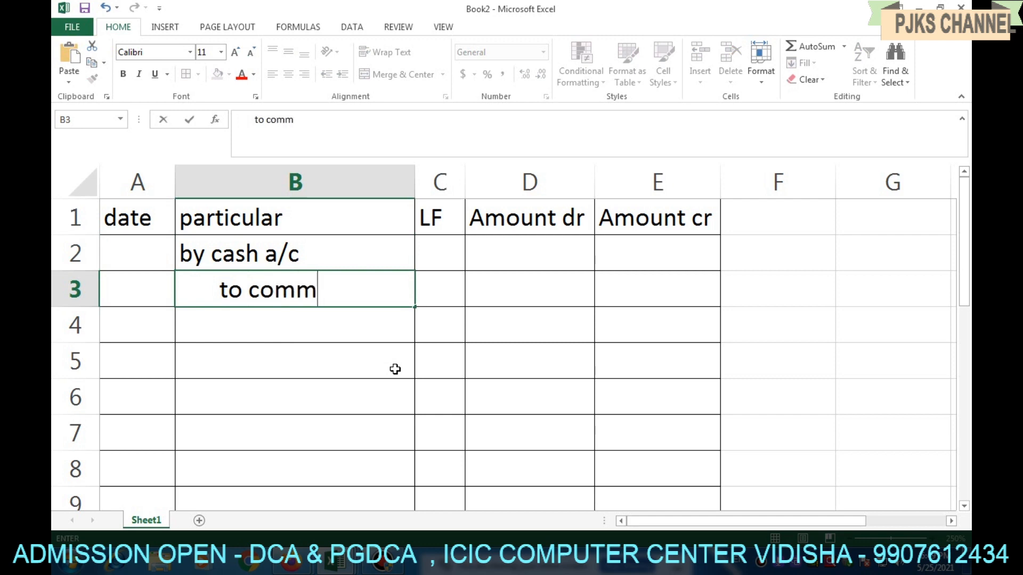
key(BackSpace)
key(BackSpace)
key(BackSpace)
key(BackSpace)
key(BackSpace)
key(BackSpace)
key(BackSpace)
key(BackSpace)
key(BackSpace)
Step: Replace the entry in cell B2 with "BY CASH A/C" in capitals
click(292, 244)
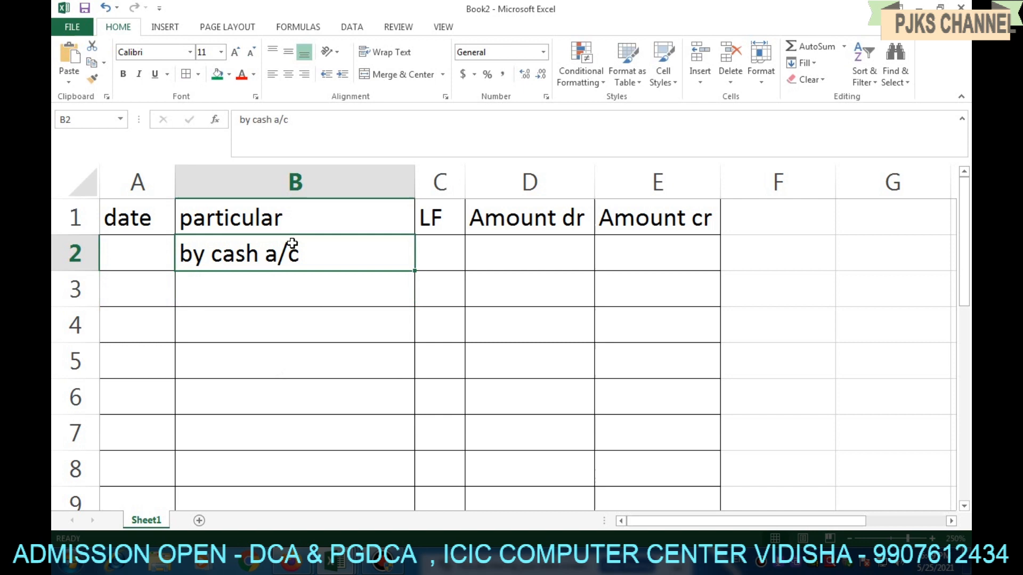
text(BY)
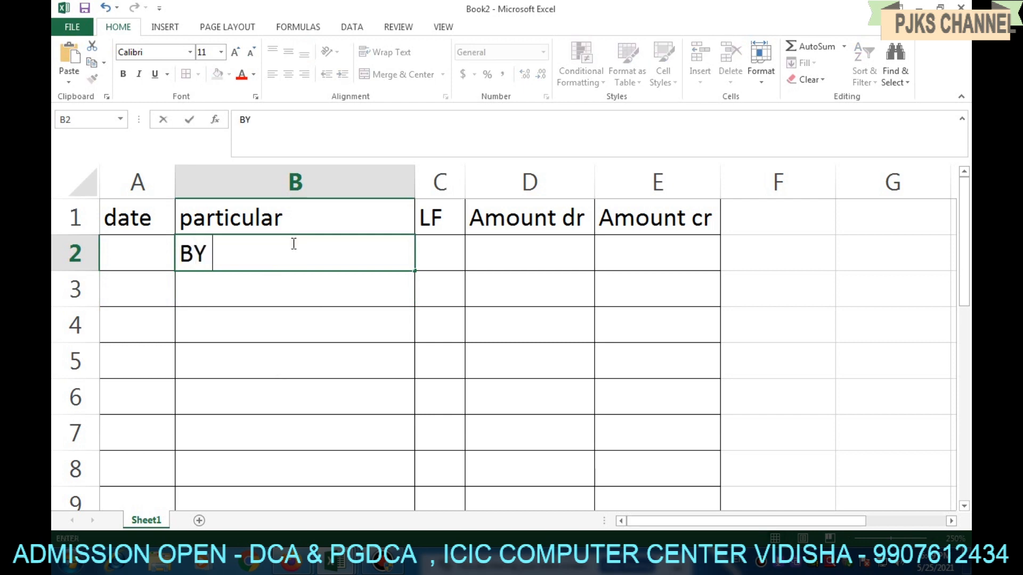
text( CASH )
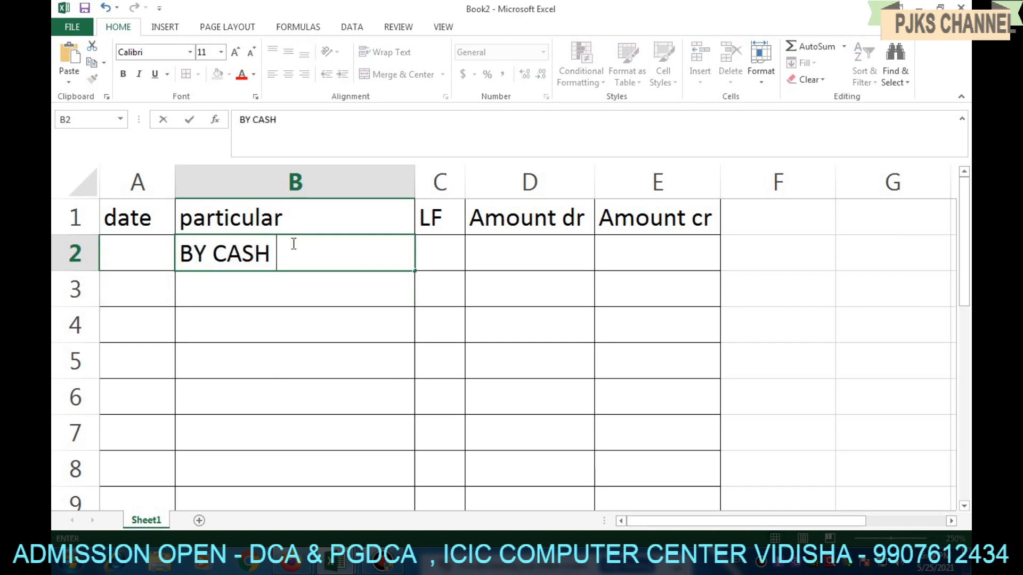
text(A/C)
key(Return)
Step: Enter "TO COMMISSION A/C", indented with leading spaces, in cell B3 and widen the particular column to fit it
text(TO)
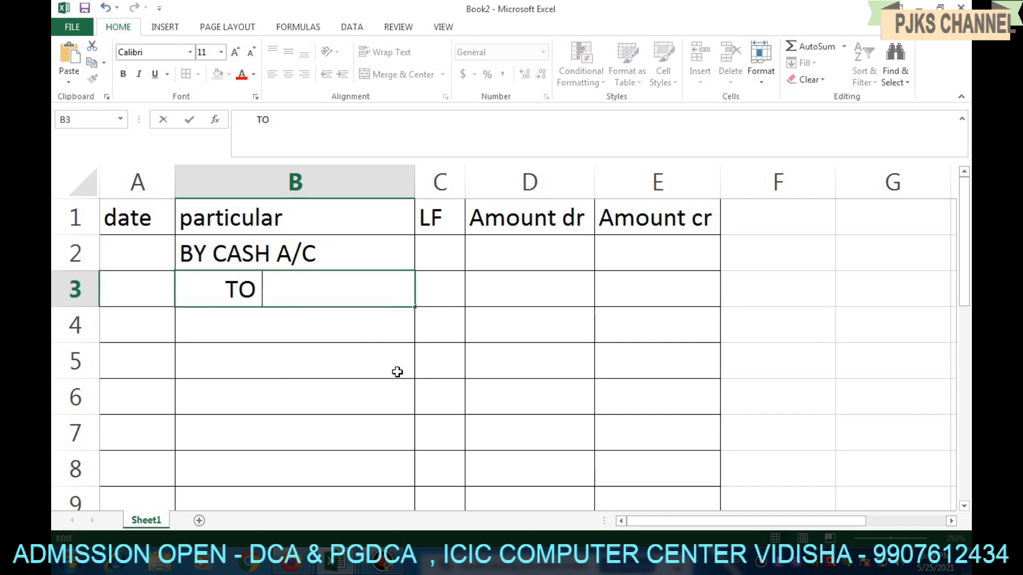
text( COMMIS)
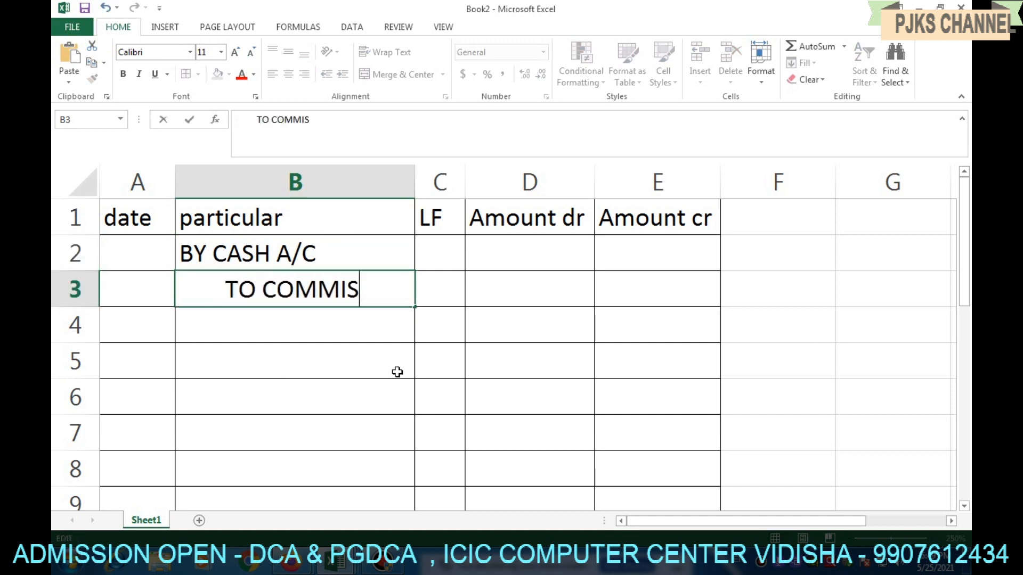
text(SION A/C)
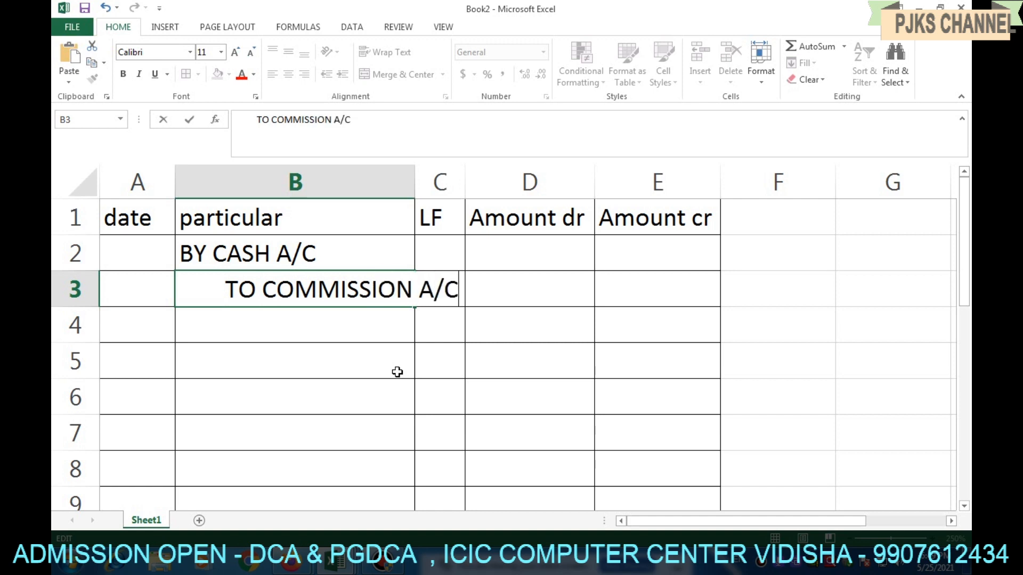
click(381, 417)
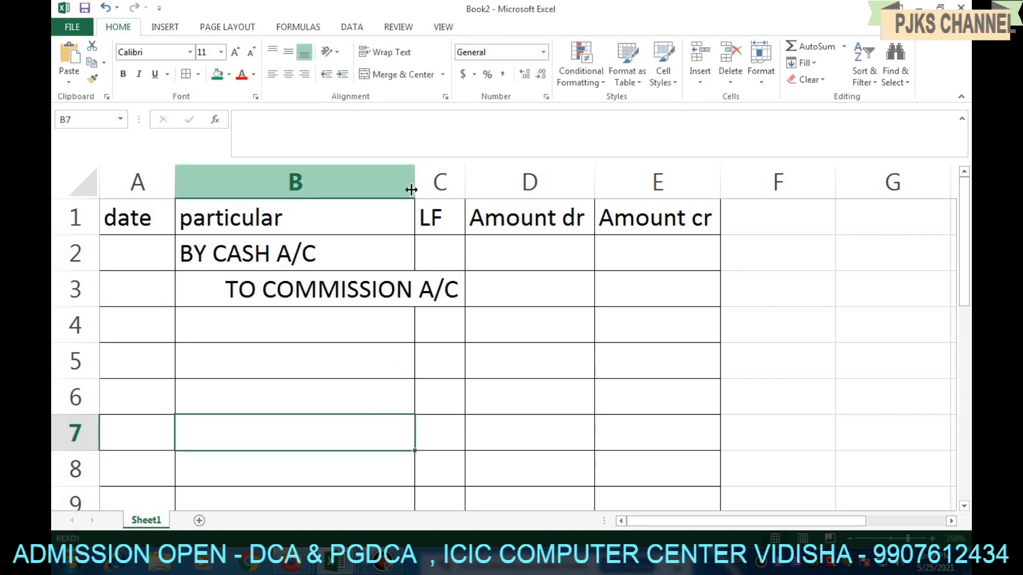
drag(417, 181, 494, 181)
click(463, 335)
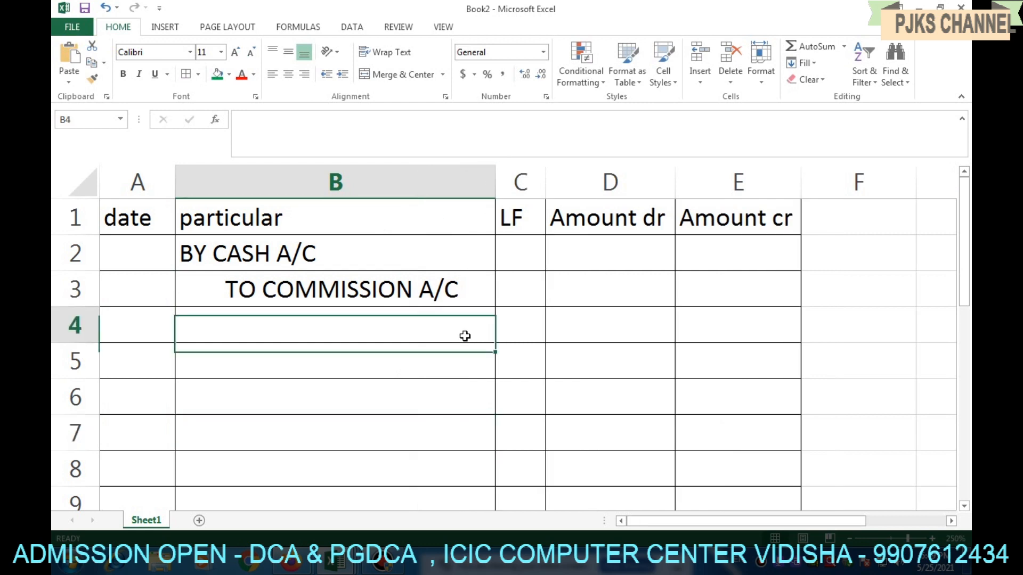
Step: Enter 2000 as the debit amount of the cash line in D2 and 2000 as the commission credit in E3
click(578, 263)
text(2000)
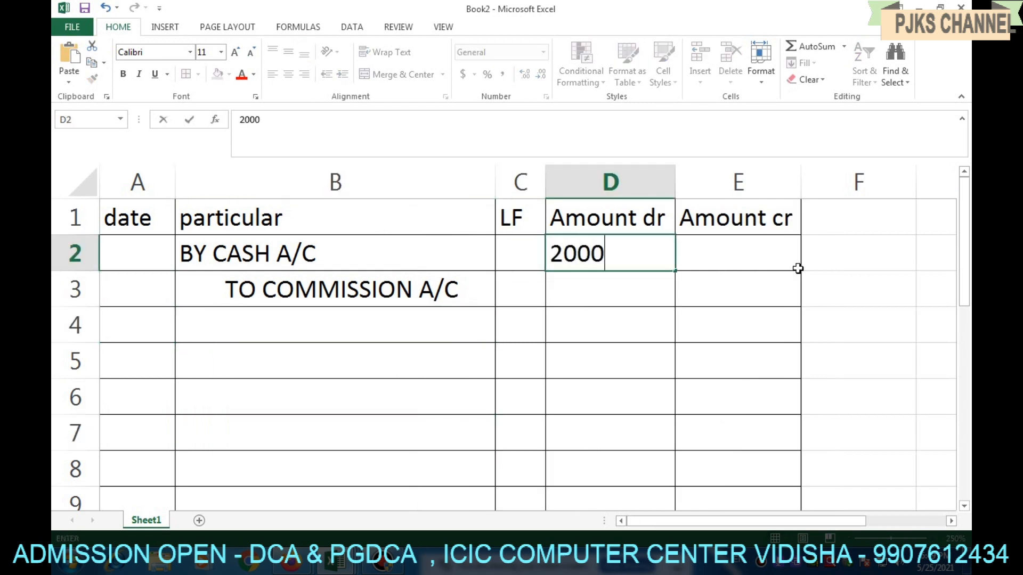
key(Return)
click(798, 269)
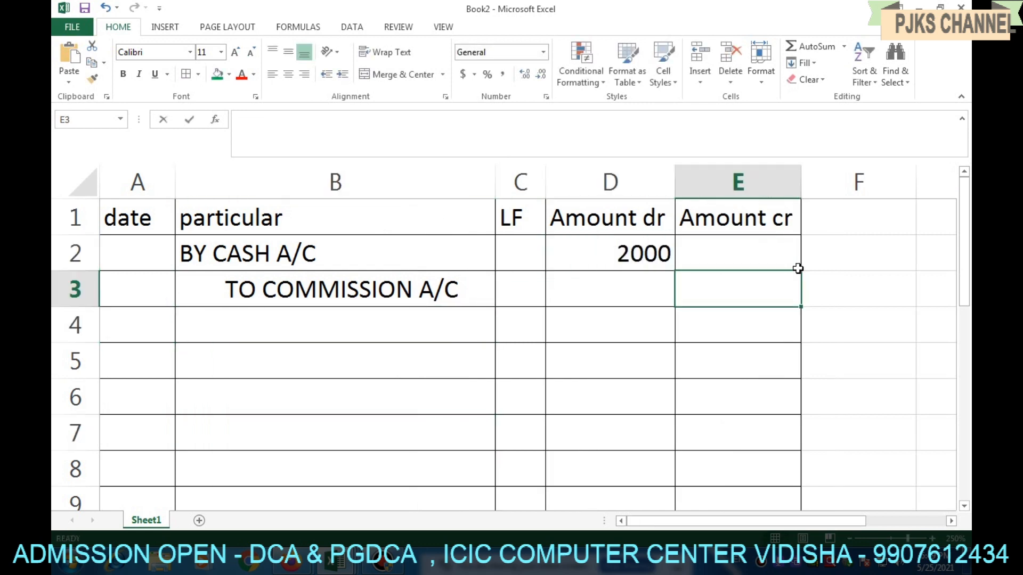
text(2000)
key(Return)
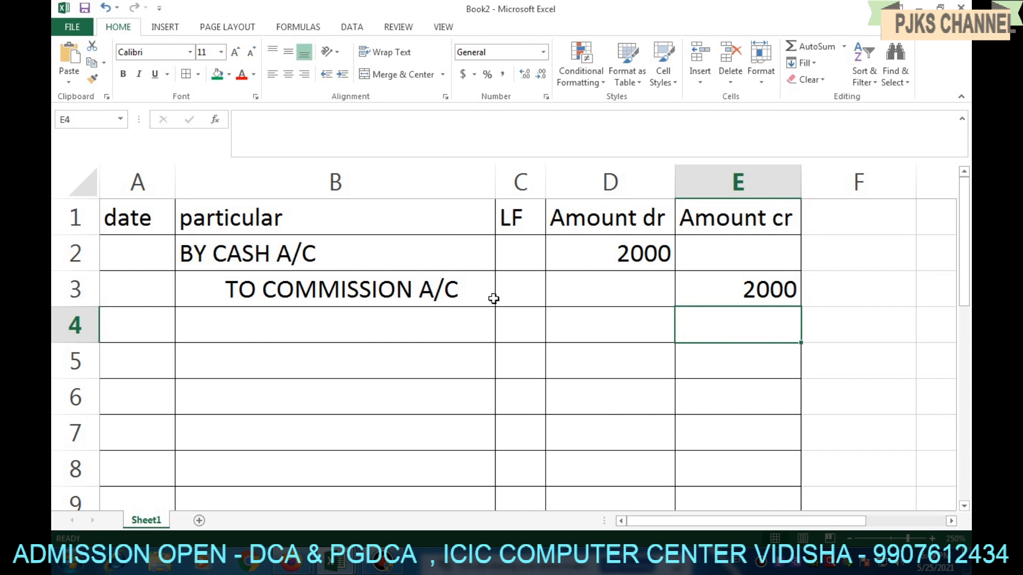
Step: Enter the narration "(BEING COMMISSION RECEIVED )" in cell B4 below the commission line
click(223, 368)
click(452, 341)
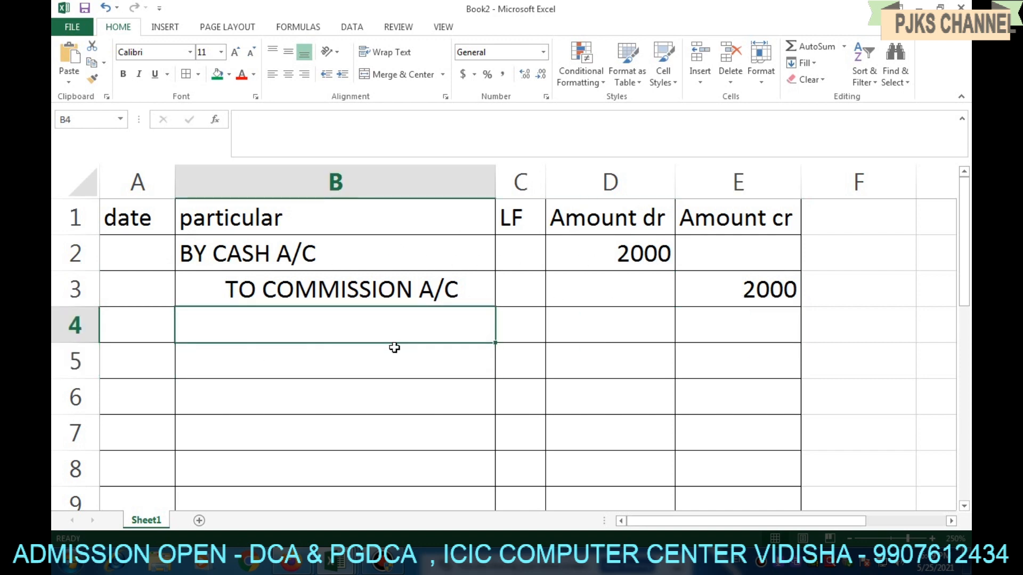
text((BEING COMMISSIN)
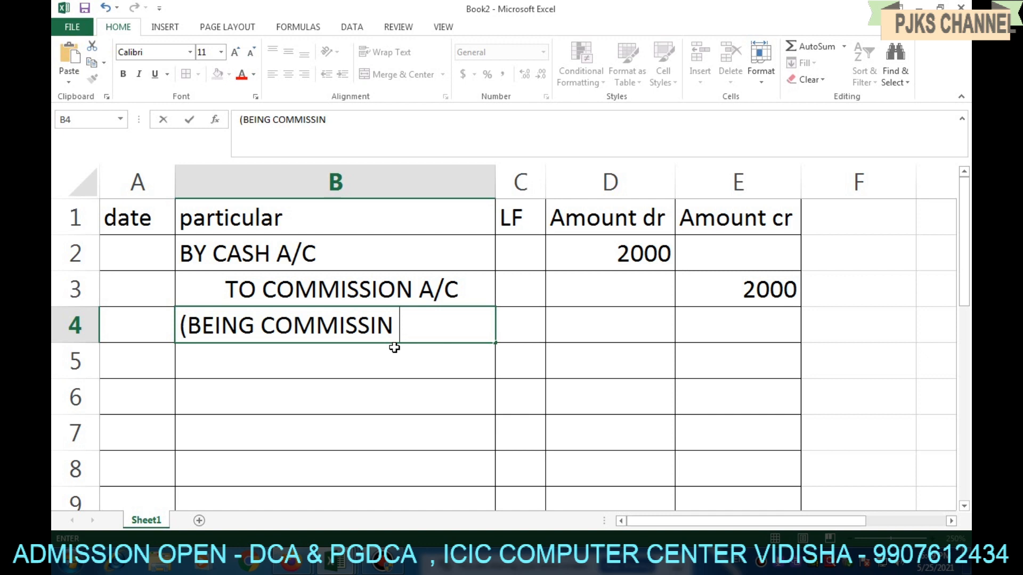
key(BackSpace)
text(ON R)
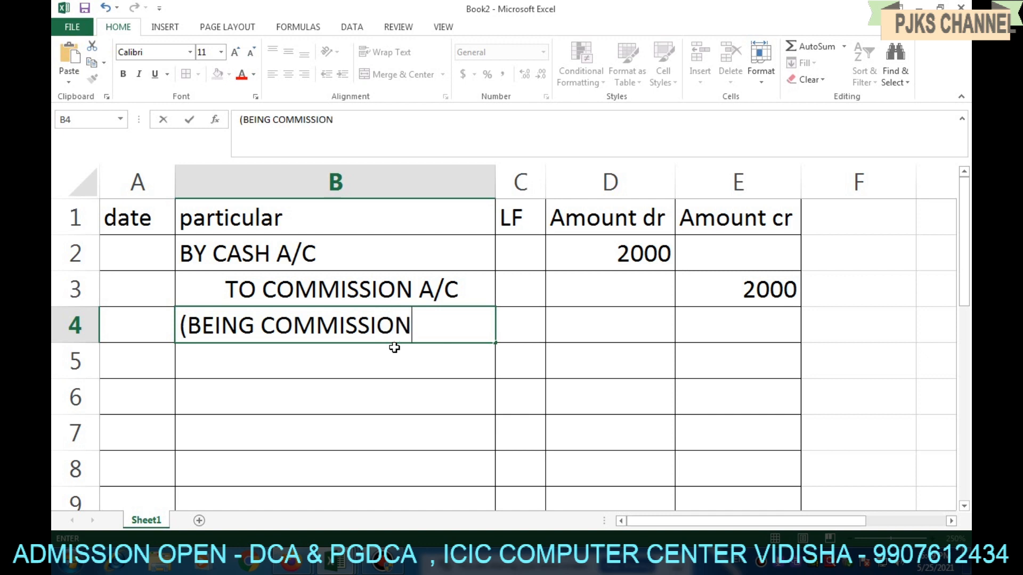
text(ECE)
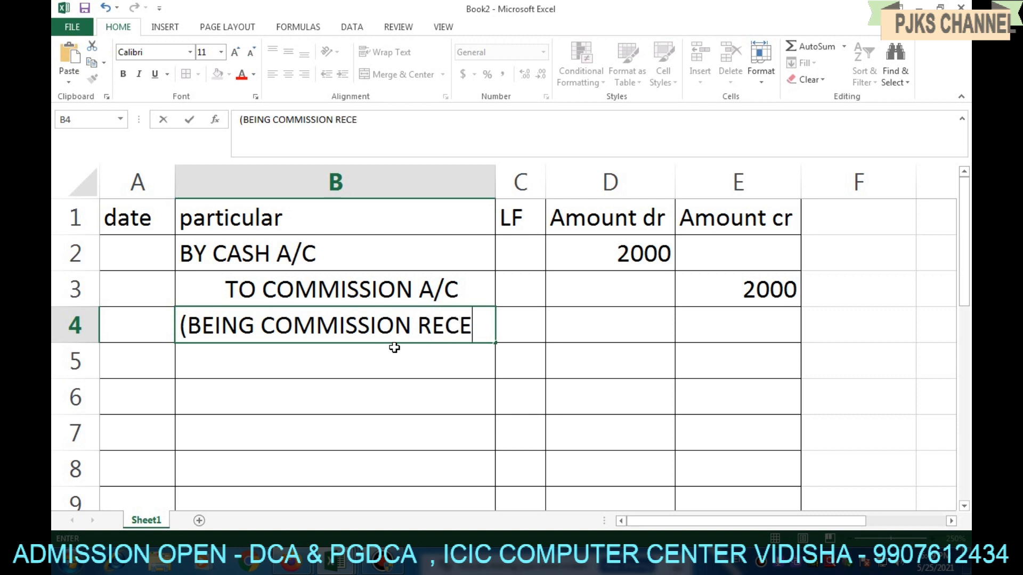
text(IVED)
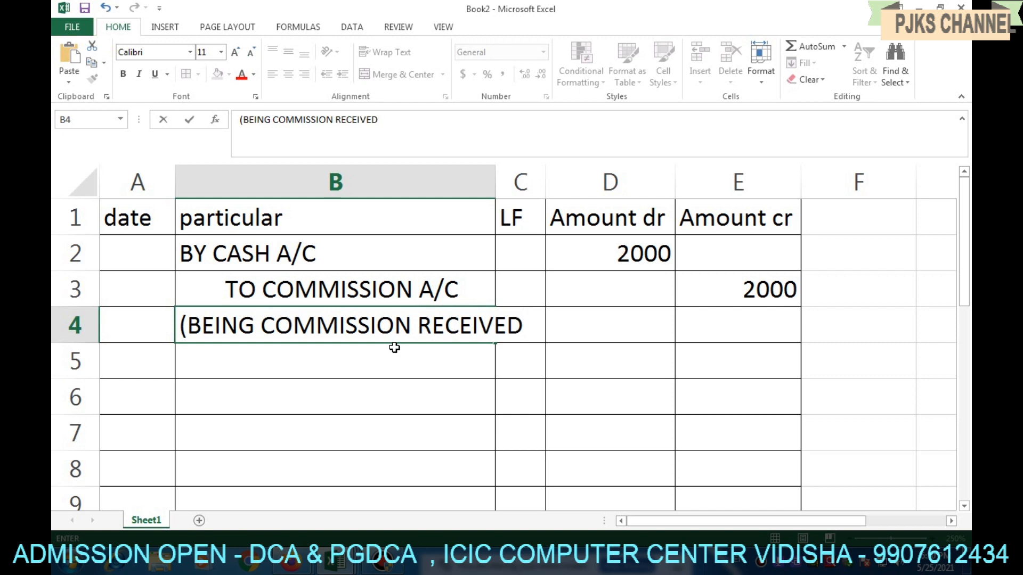
text())
click(397, 368)
Step: Start a second journal entry with "BY CASH A/C" in B6 and "TO RENT A/C", indented with leading spaces, in B7
click(353, 397)
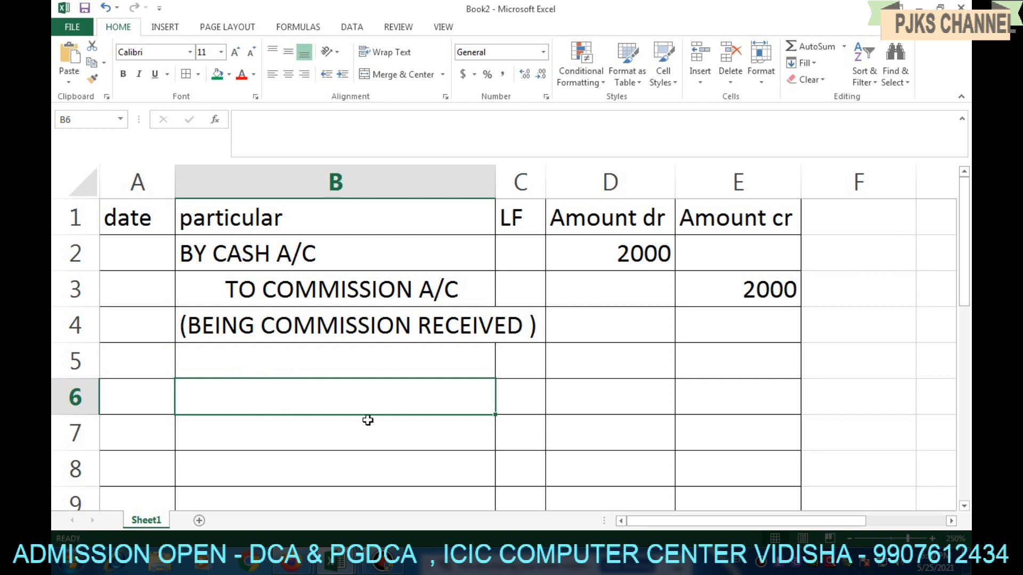
click(320, 443)
key(Up)
text(BY )
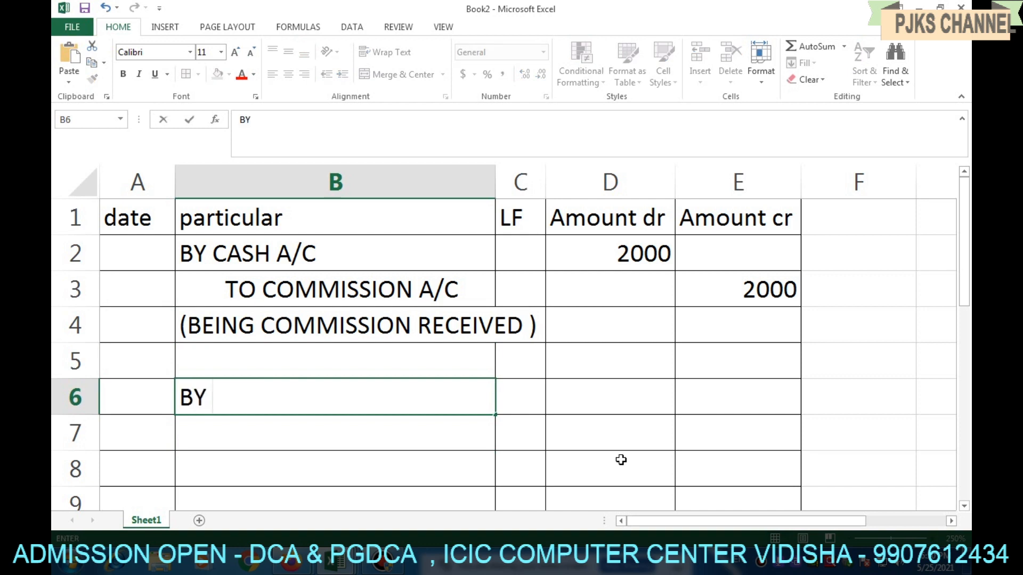
text(CASH )
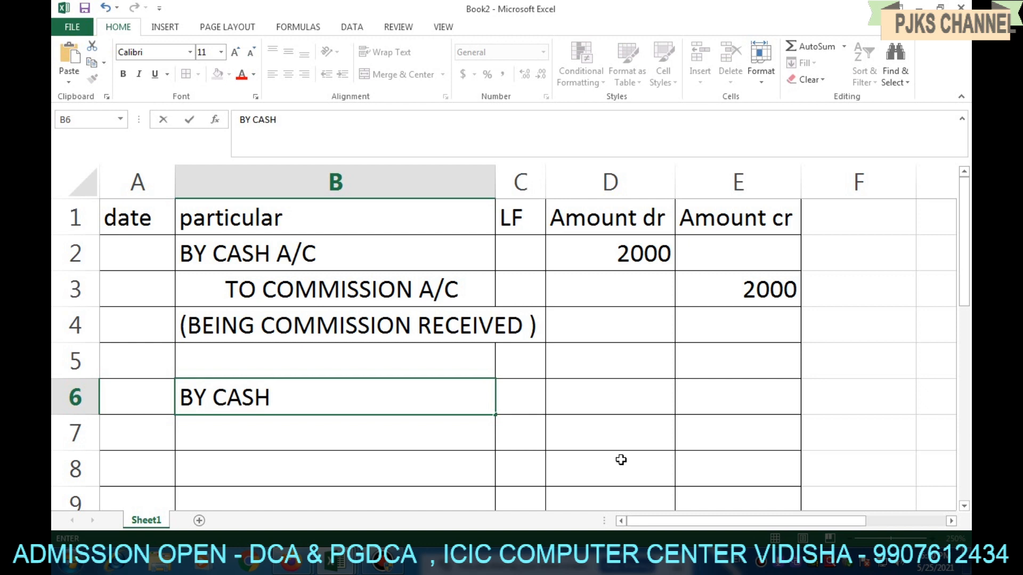
text(A/C)
double_click(358, 434)
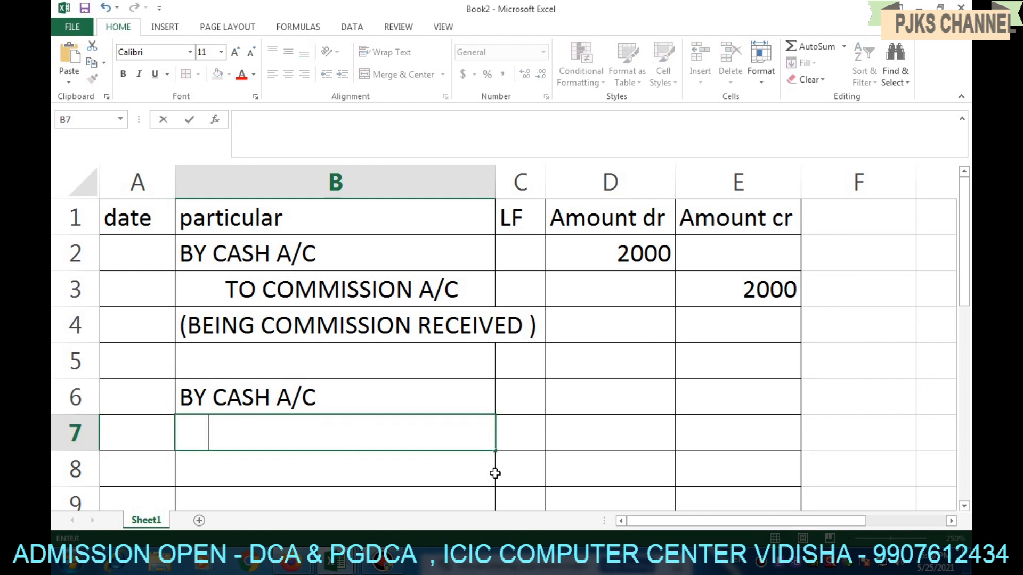
text(TO REN)
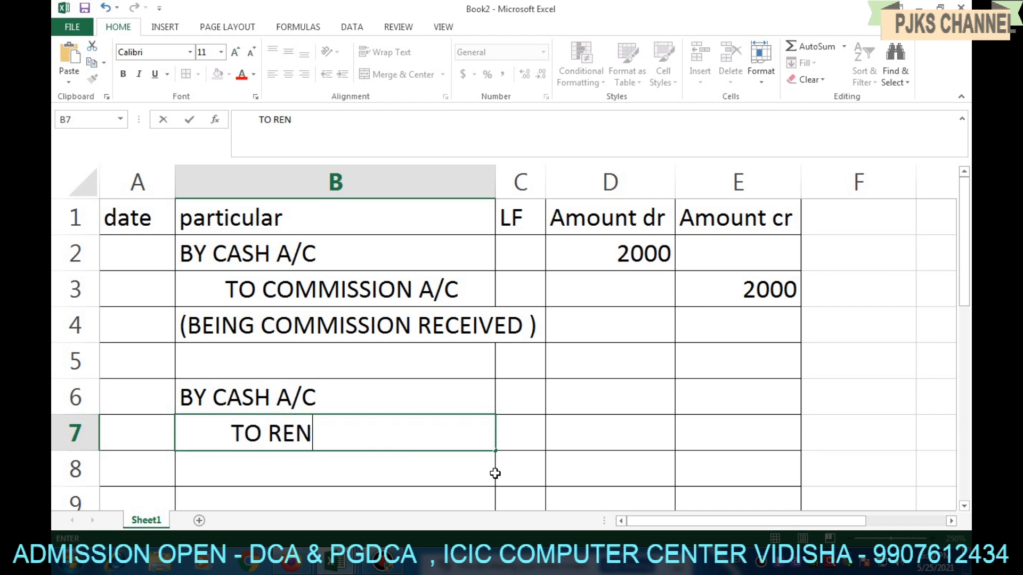
text(T A/C)
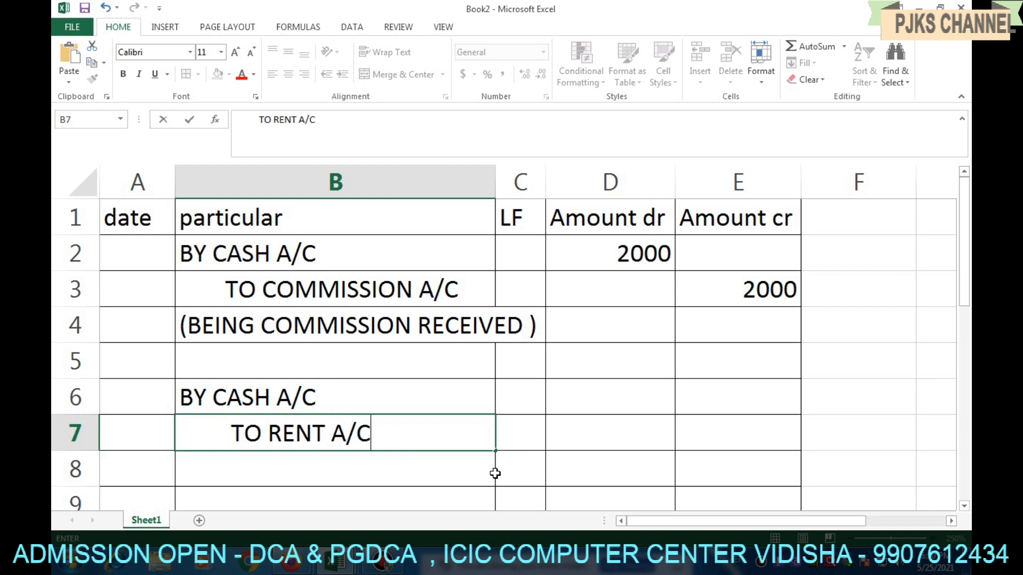
Step: Enter 2500 as the debit amount in D6 and 2500 as the rent credit in E7
click(571, 394)
text(2500)
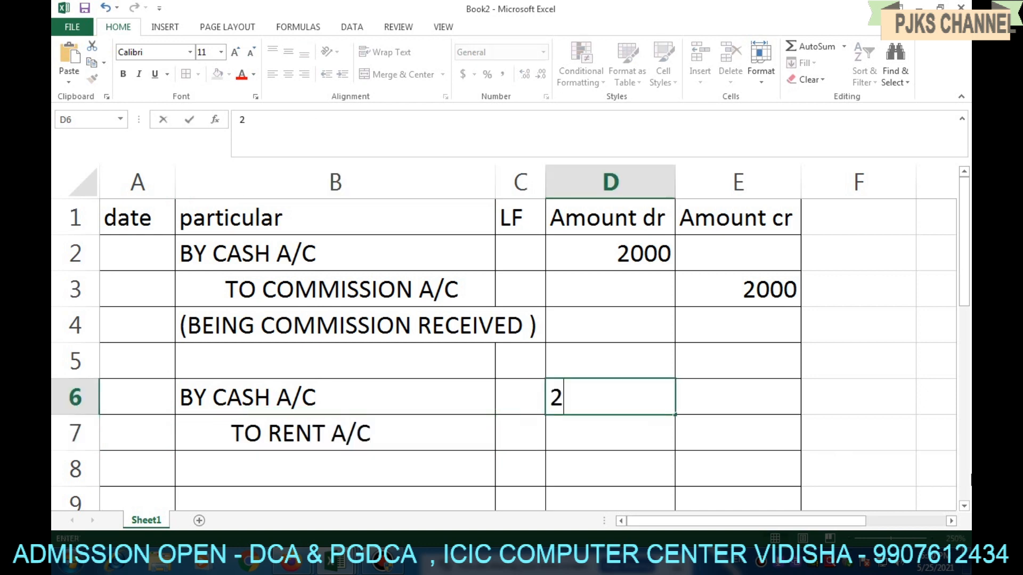
click(746, 447)
text(2500)
key(Return)
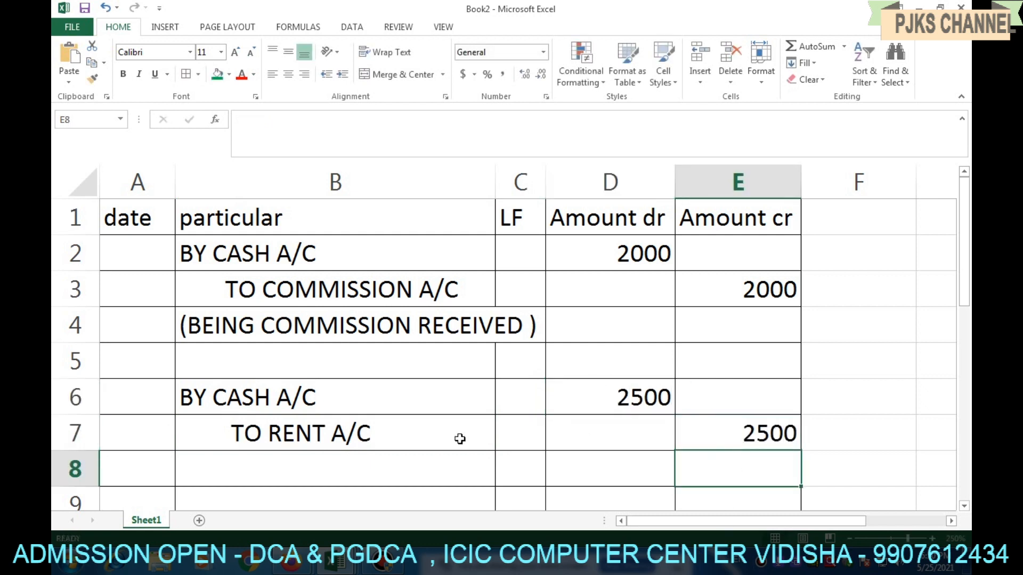
Step: Copy the commission narration from cell B4 into cell B8 below the rent line
click(351, 467)
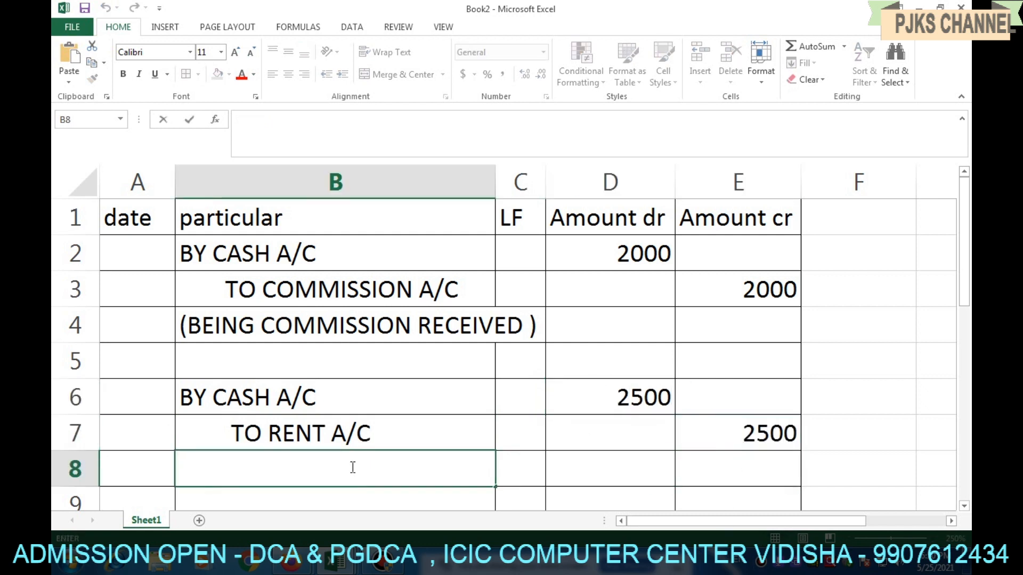
click(270, 333)
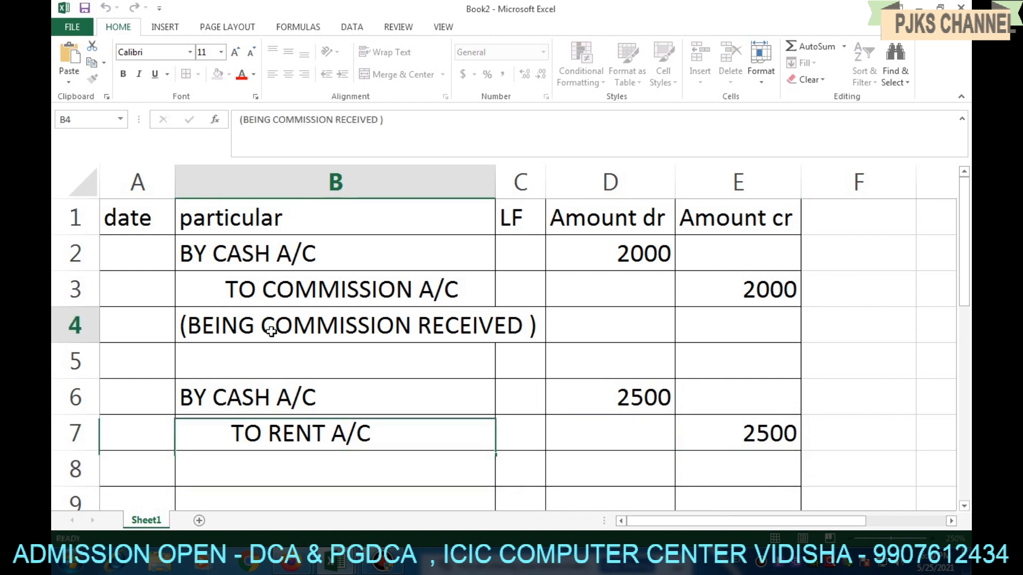
click(286, 349)
click(293, 319)
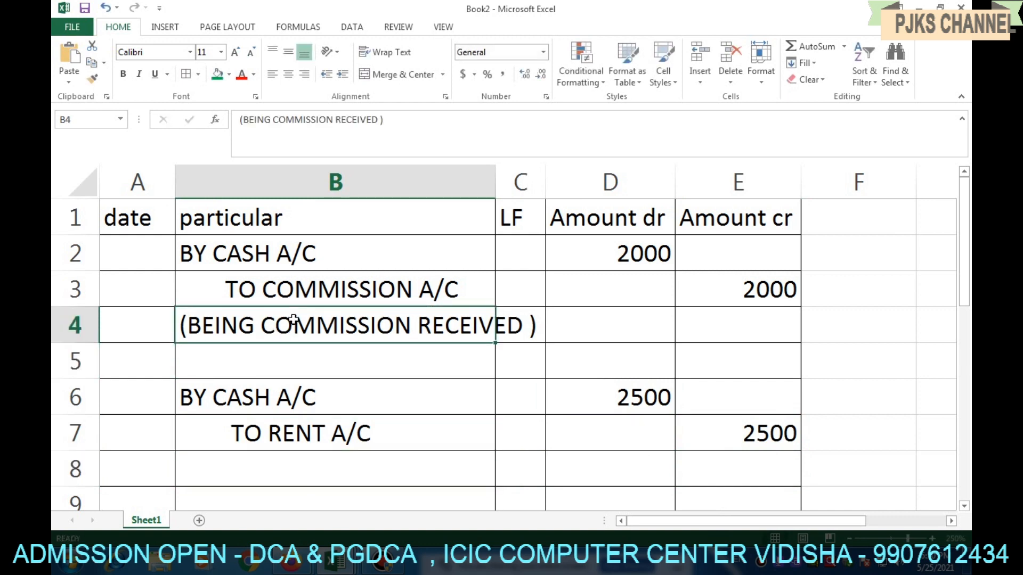
key(ctrl+c)
click(263, 472)
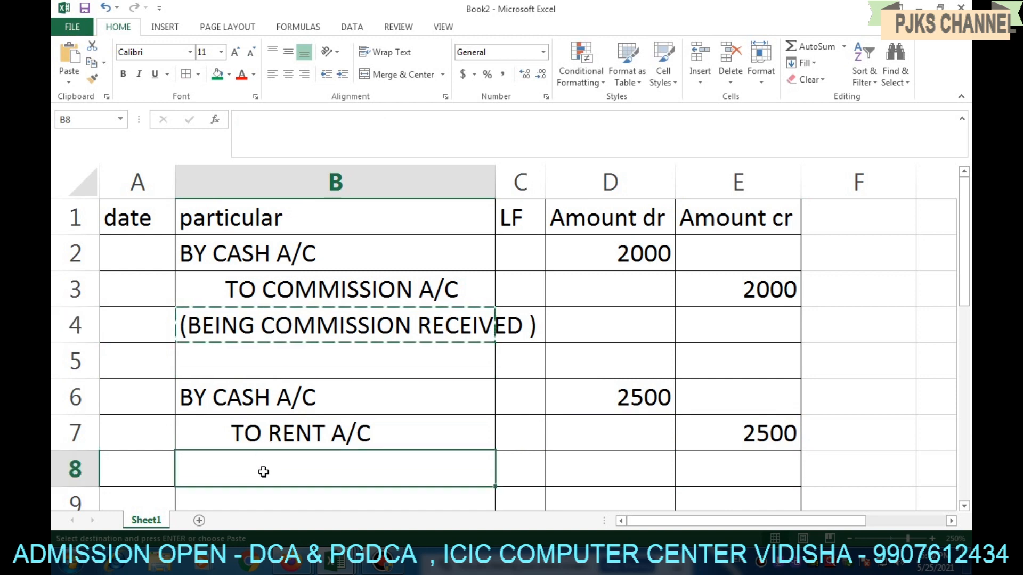
key(ctrl+v)
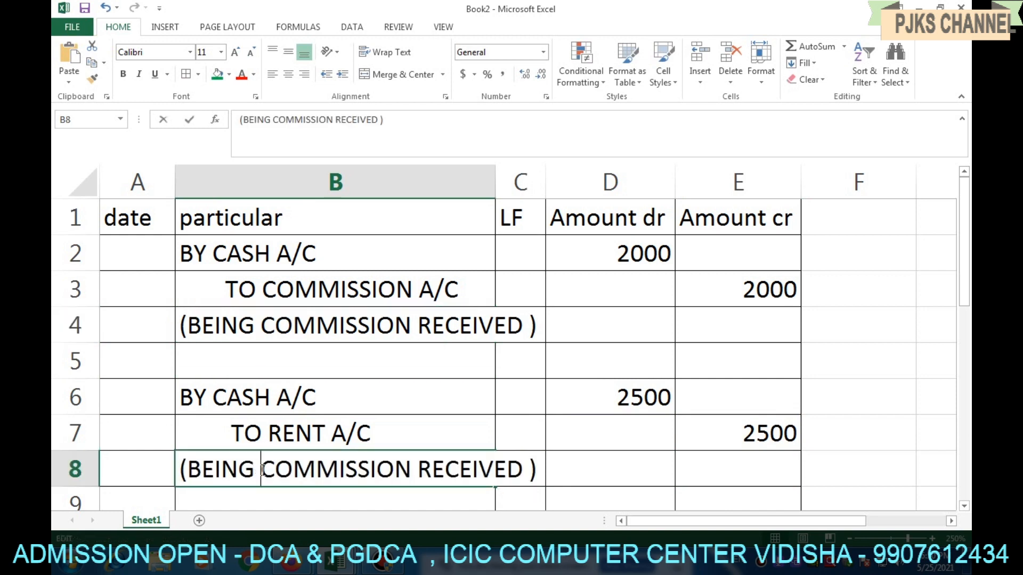
Step: Change the word COMMISSION to RENT in the narration in cell B8
double_click(266, 469)
drag(297, 469, 412, 471)
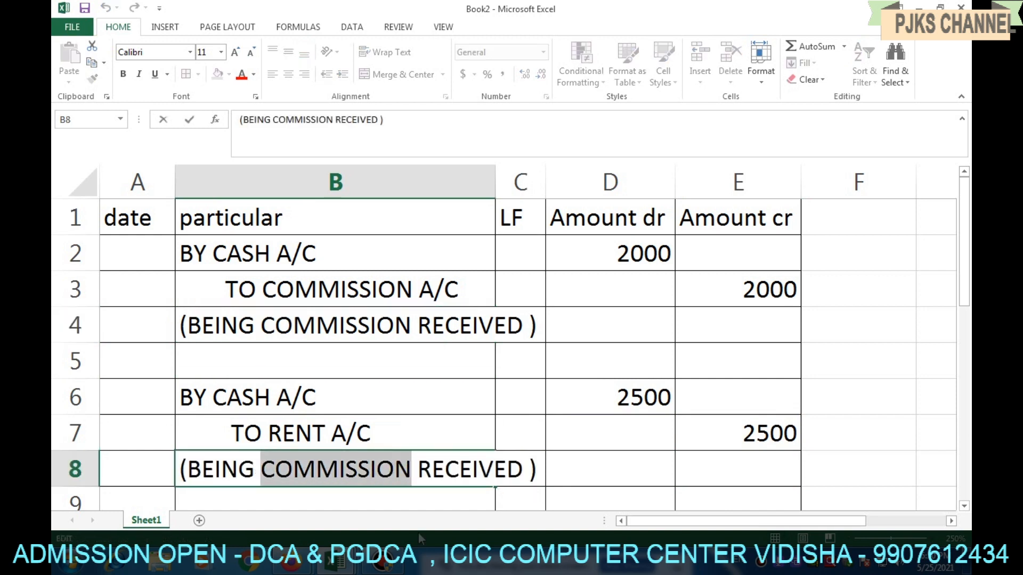
text(RENT)
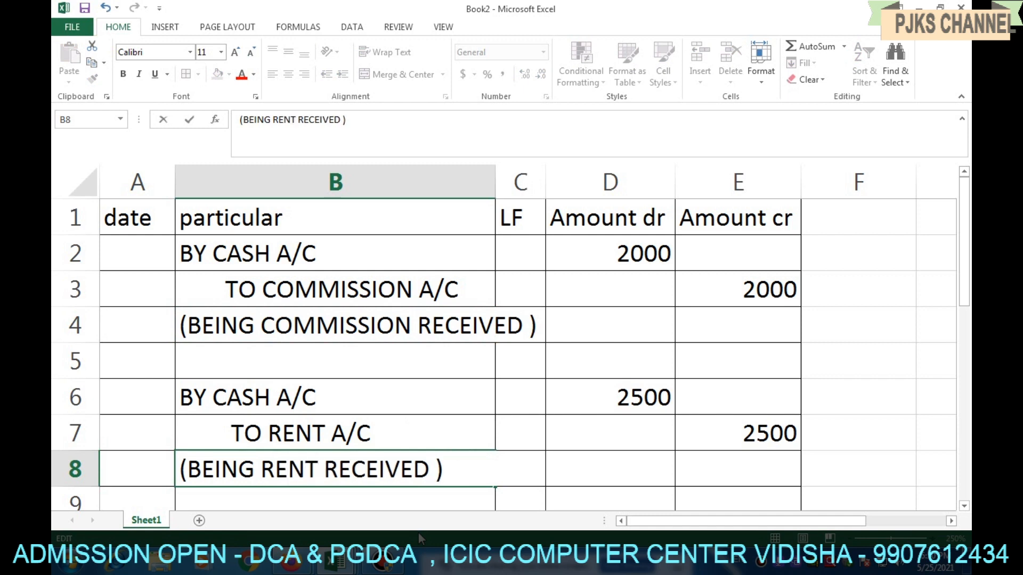
Step: Examine the word COMMISSION in the credit line in B3 and in the narration in B4
key(End)
click(287, 301)
double_click(286, 301)
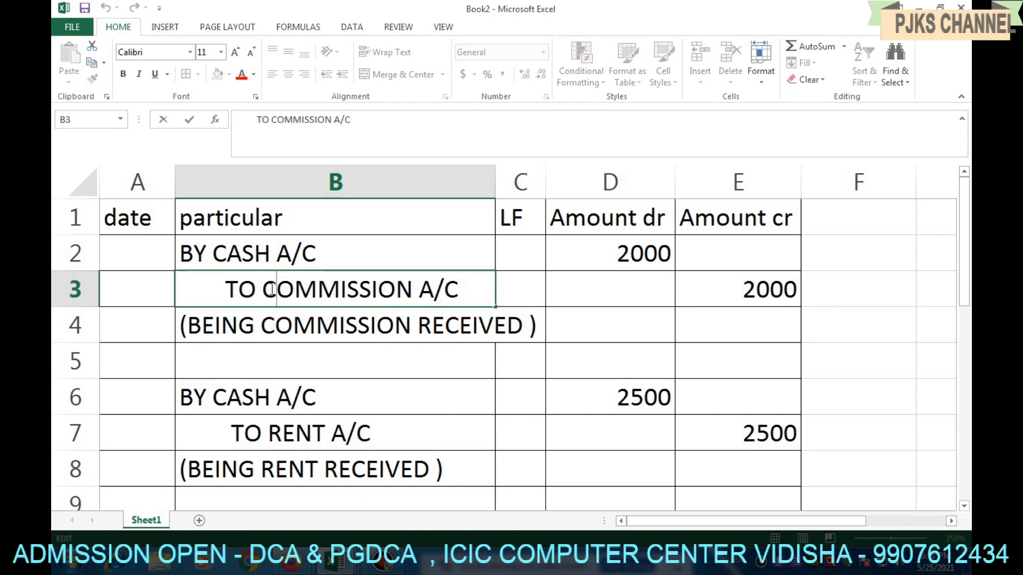
drag(262, 291, 412, 290)
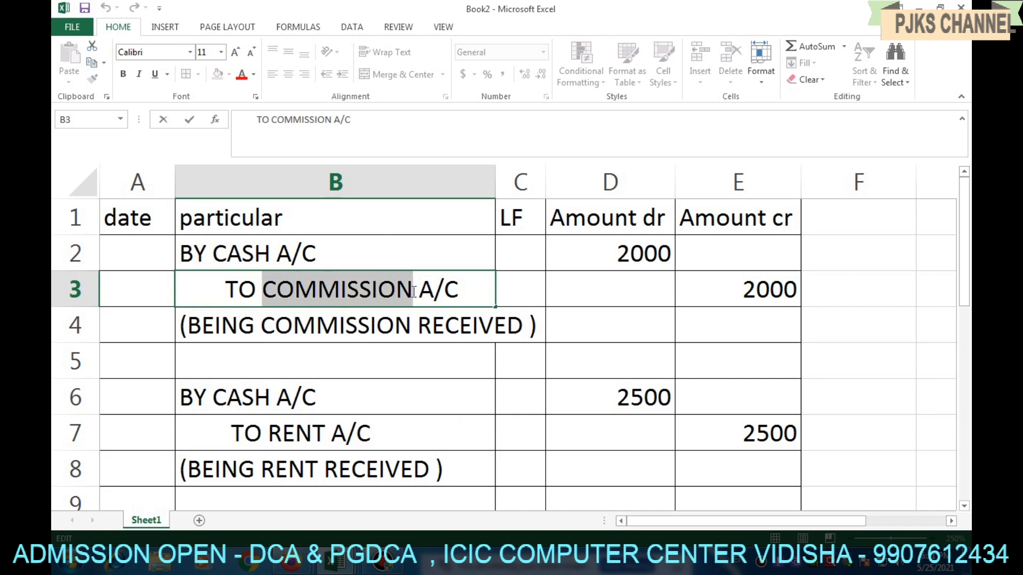
click(361, 355)
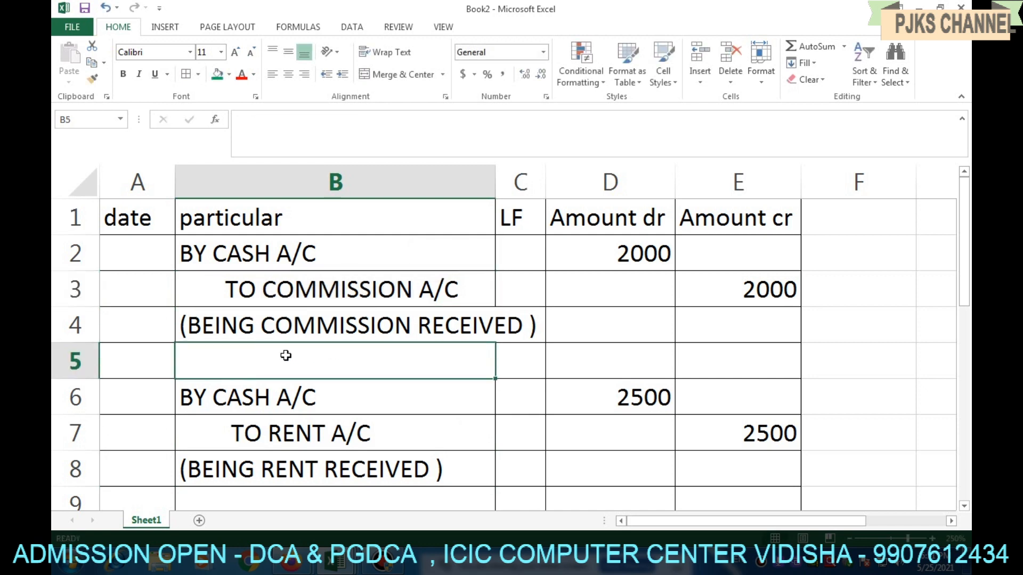
click(226, 325)
double_click(263, 326)
drag(261, 326, 406, 326)
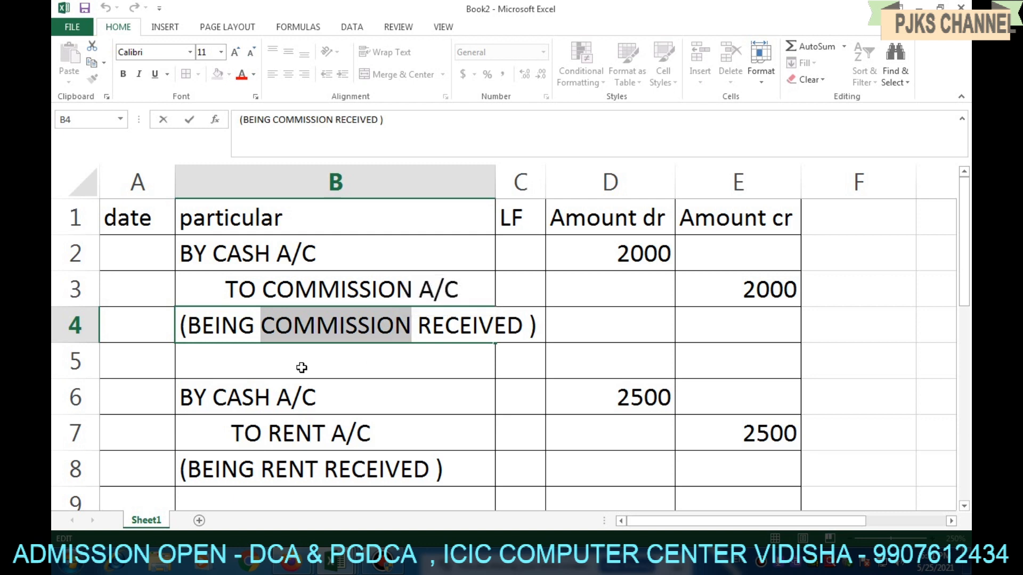
click(293, 392)
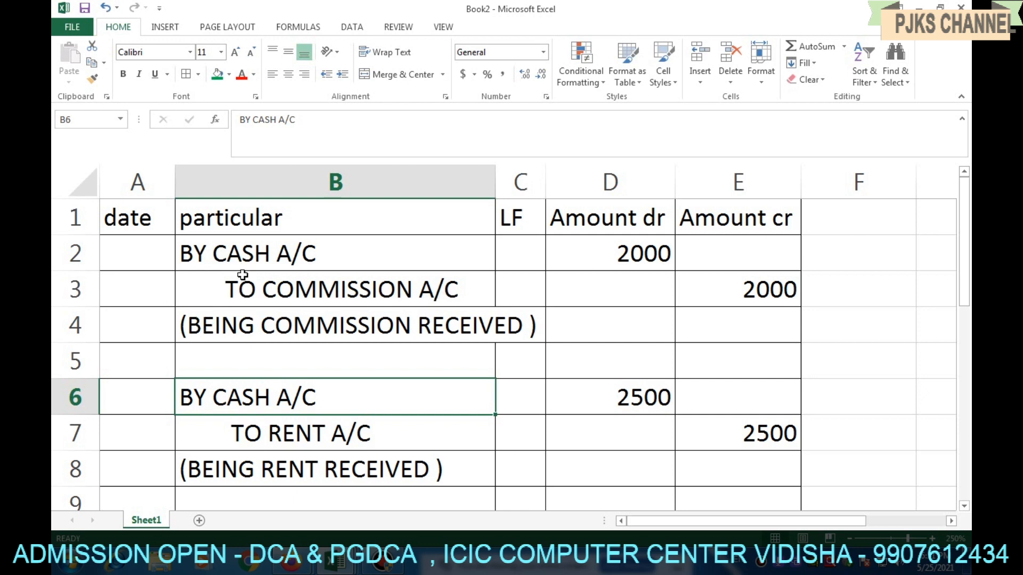
Step: Start a third journal entry with "BY BANK A/C" in B10 and "TO BANK INTEREST A/C", indented with leading spaces, in B11
scroll(266, 352, down, 2)
click(246, 335)
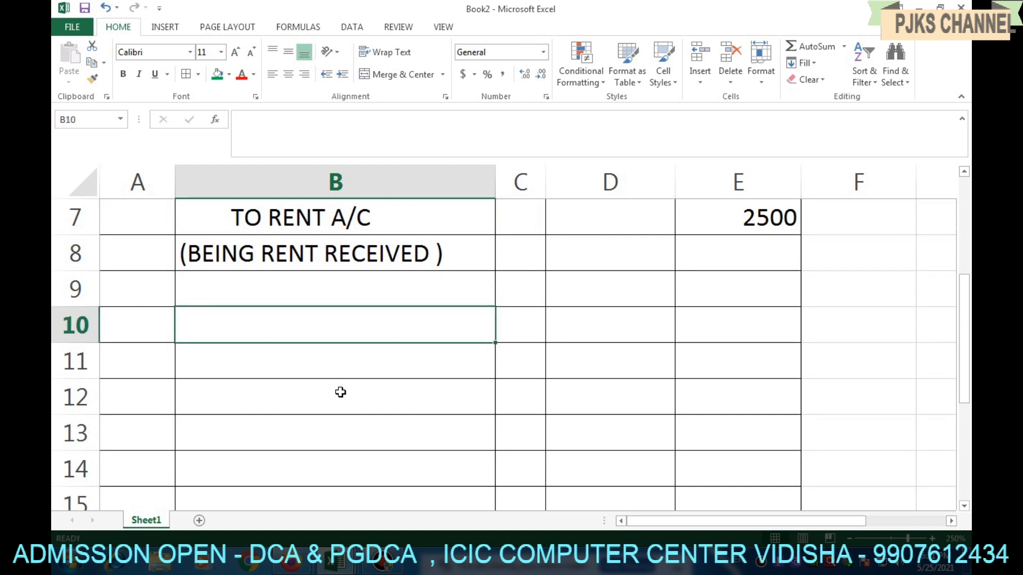
text(BY BANK A/C)
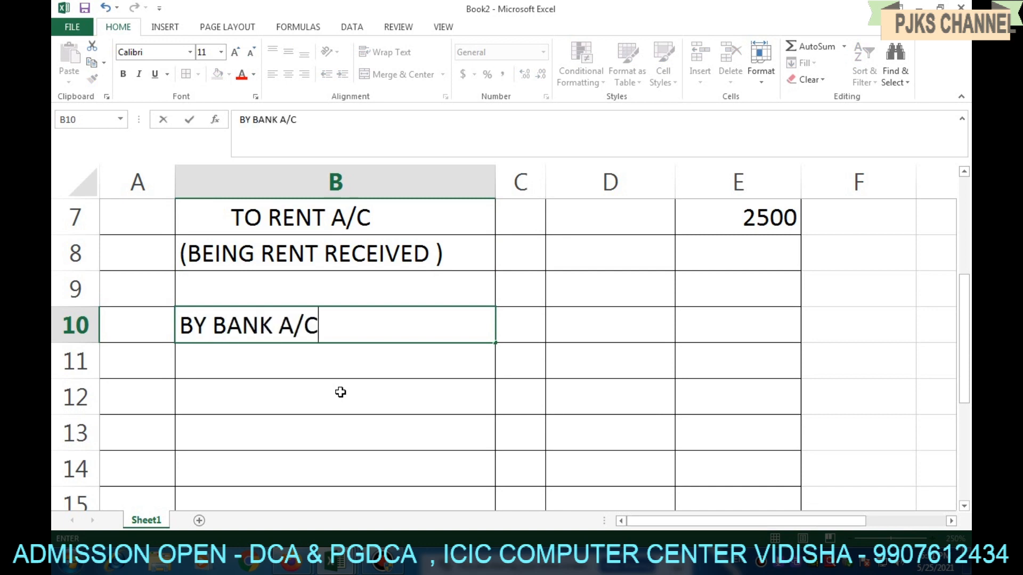
key(Return)
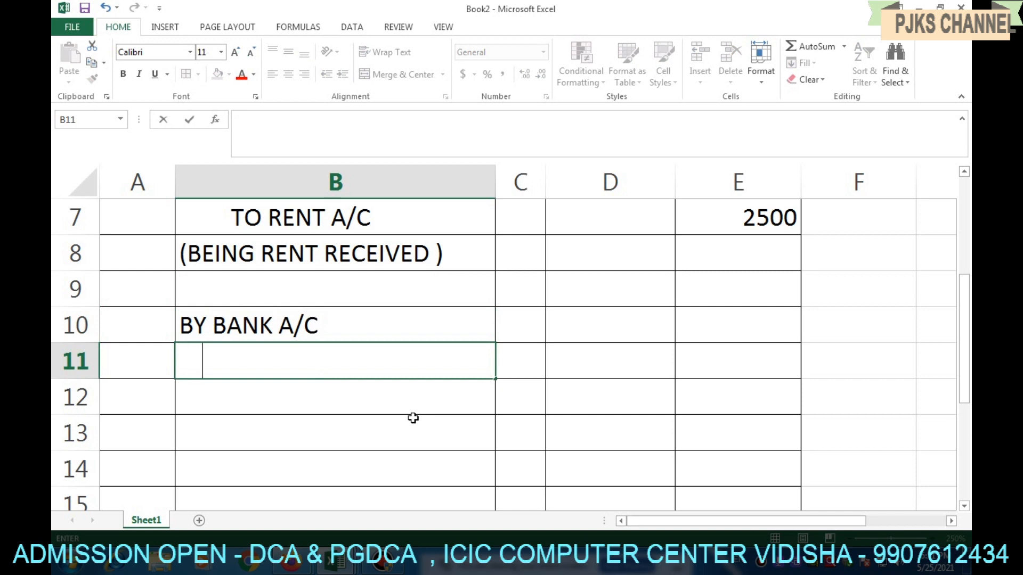
text(TO BANK INT)
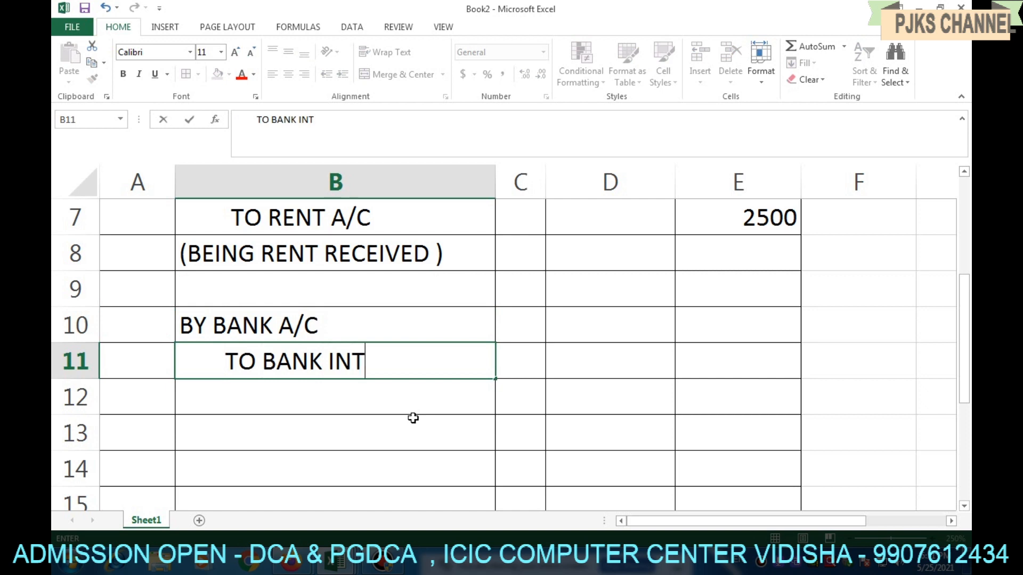
text(EREST A/C)
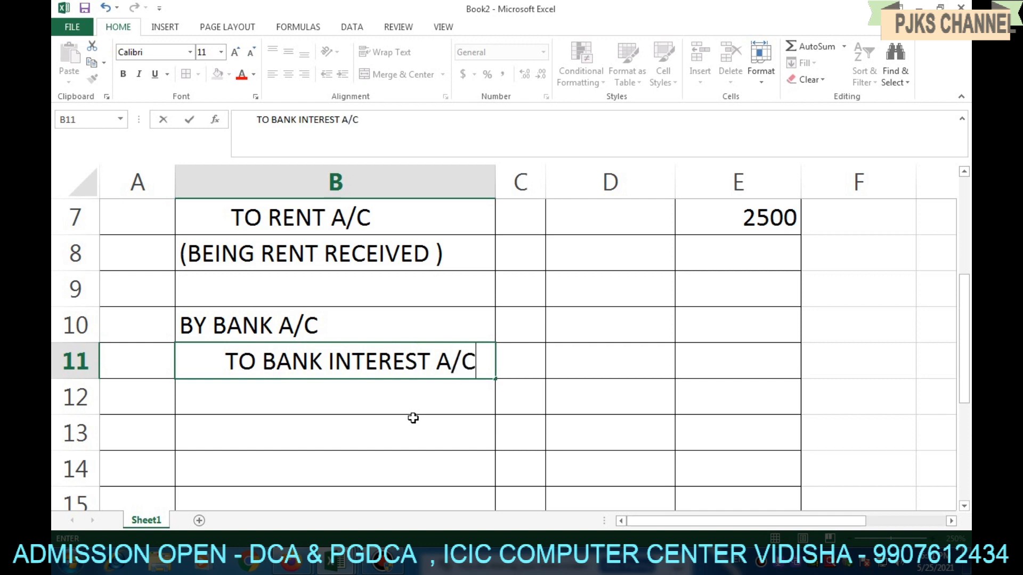
Step: Enter the narration "(BEING ALOW BANK INTEREST)" in B12 below the bank interest line
double_click(372, 403)
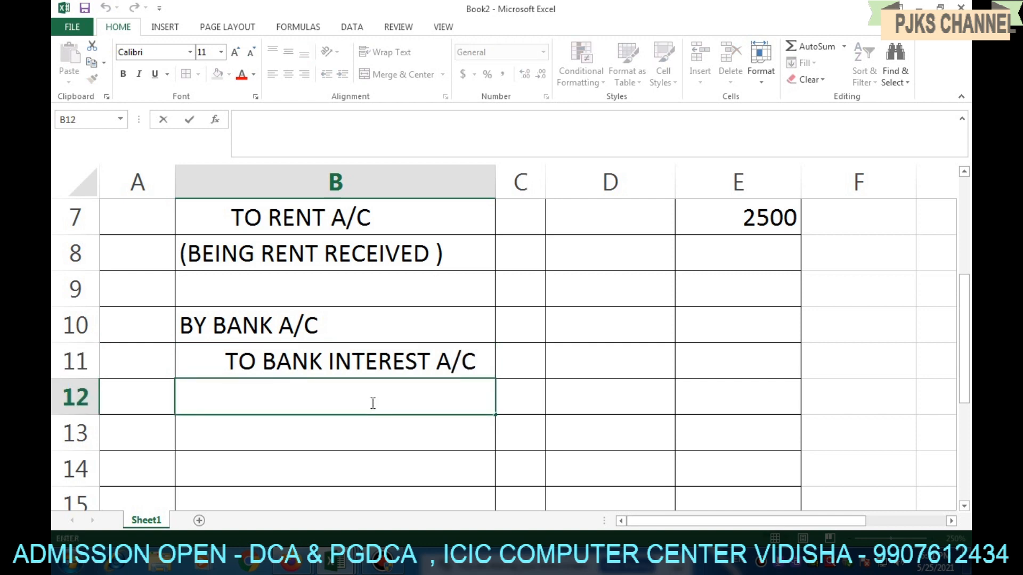
text((BEING A)
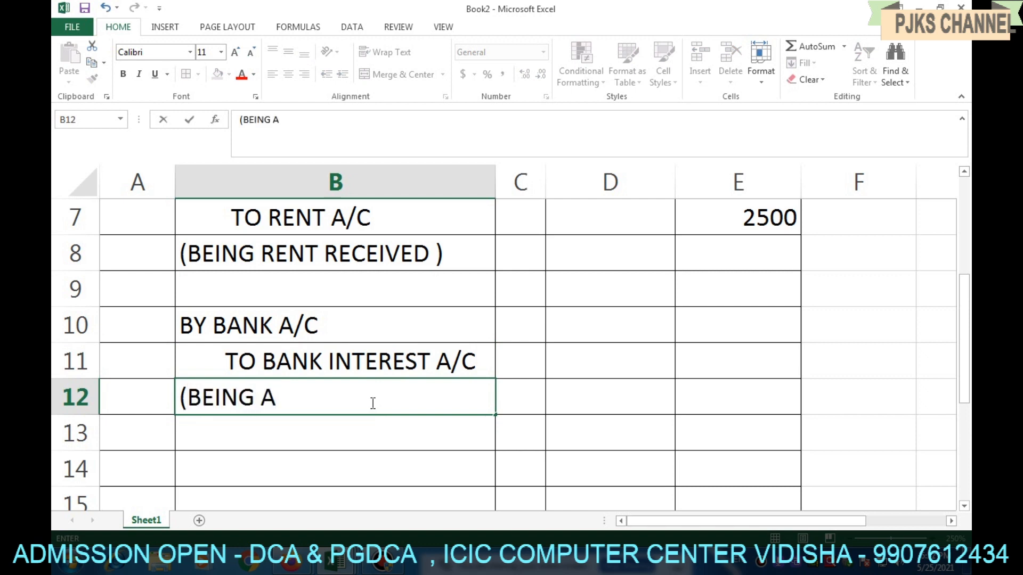
text(LLOW)
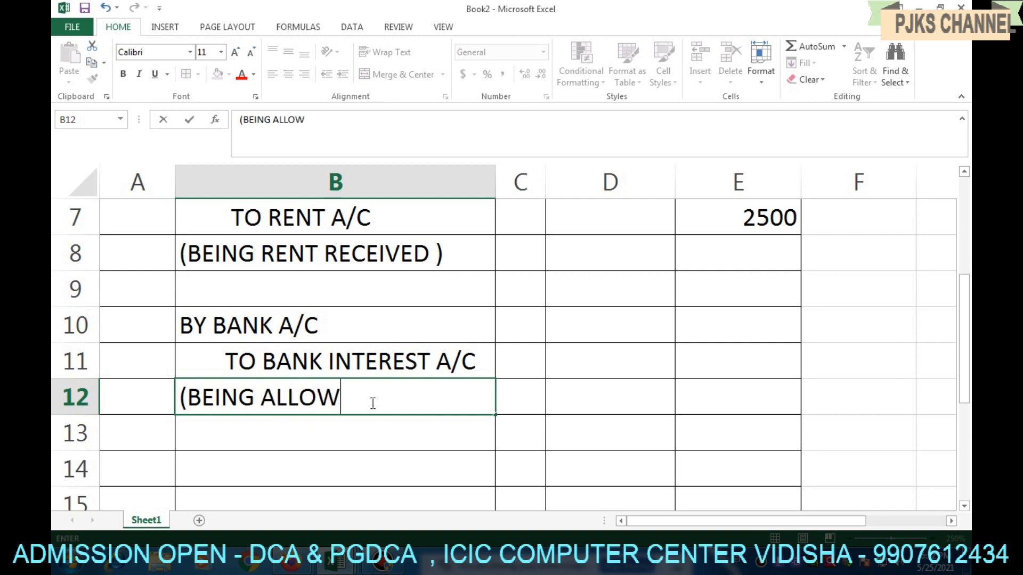
key(BackSpace)
key(BackSpace)
key(BackSpace)
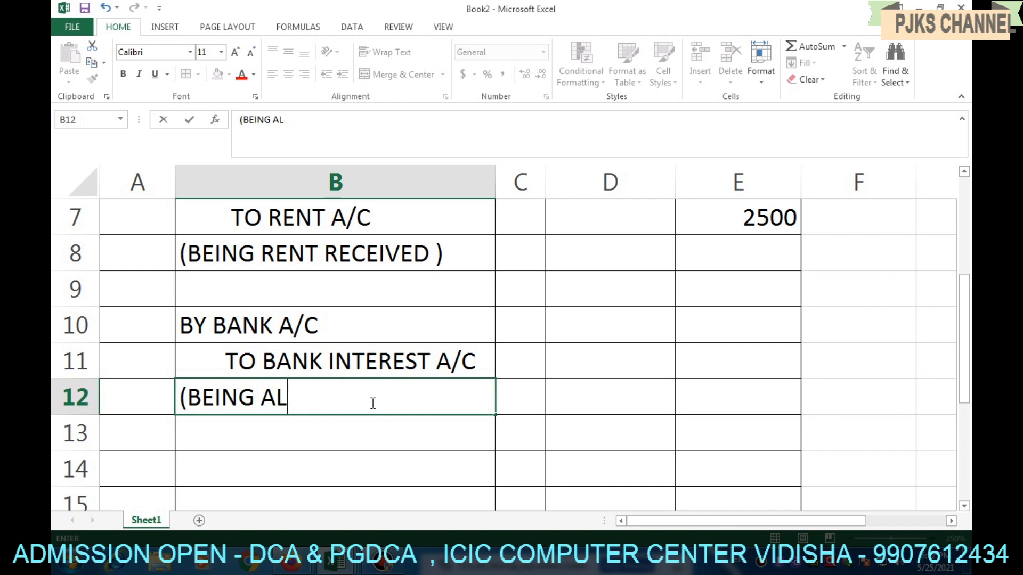
text(OW )
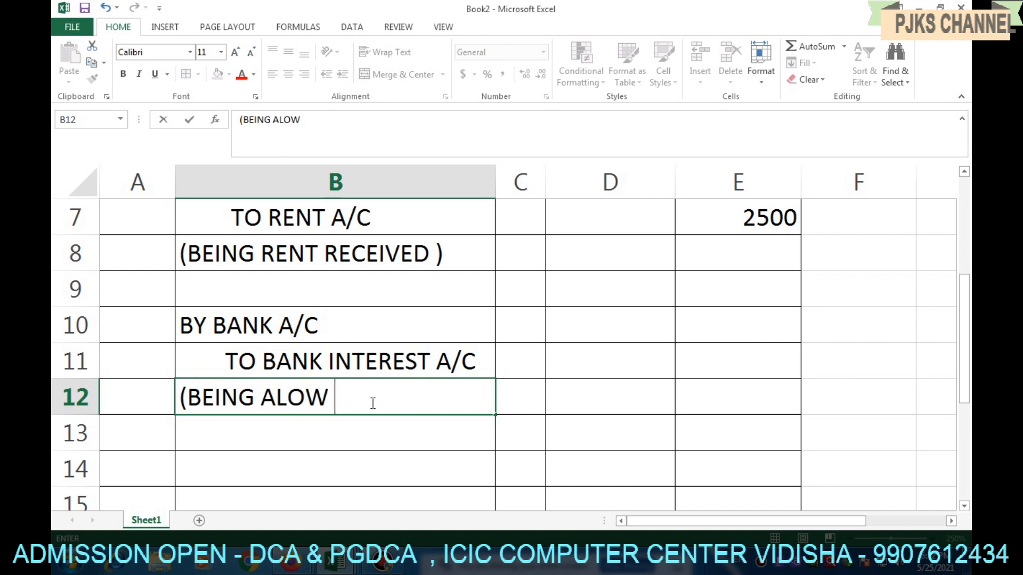
text(BANK IN)
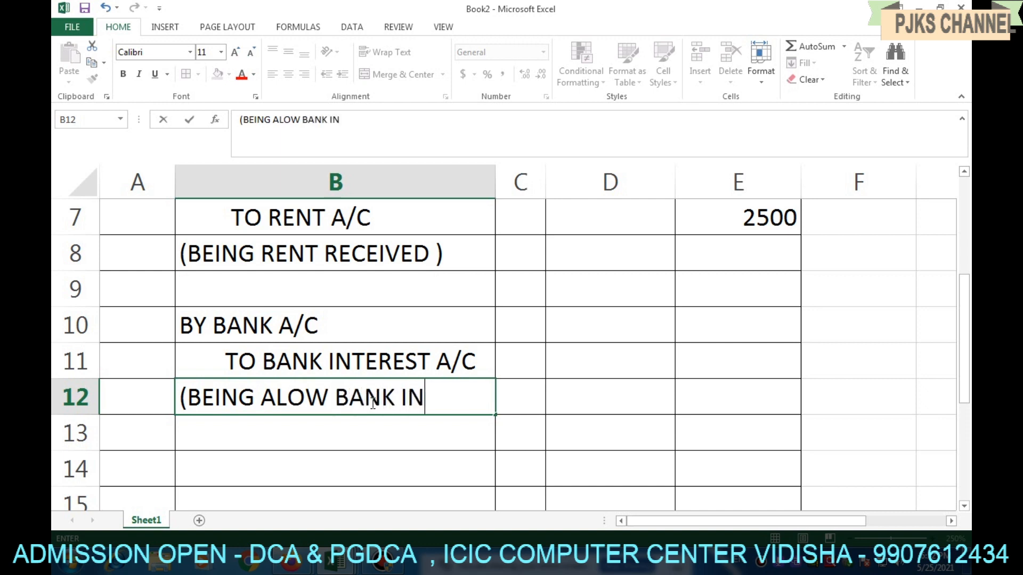
text(TEREST)
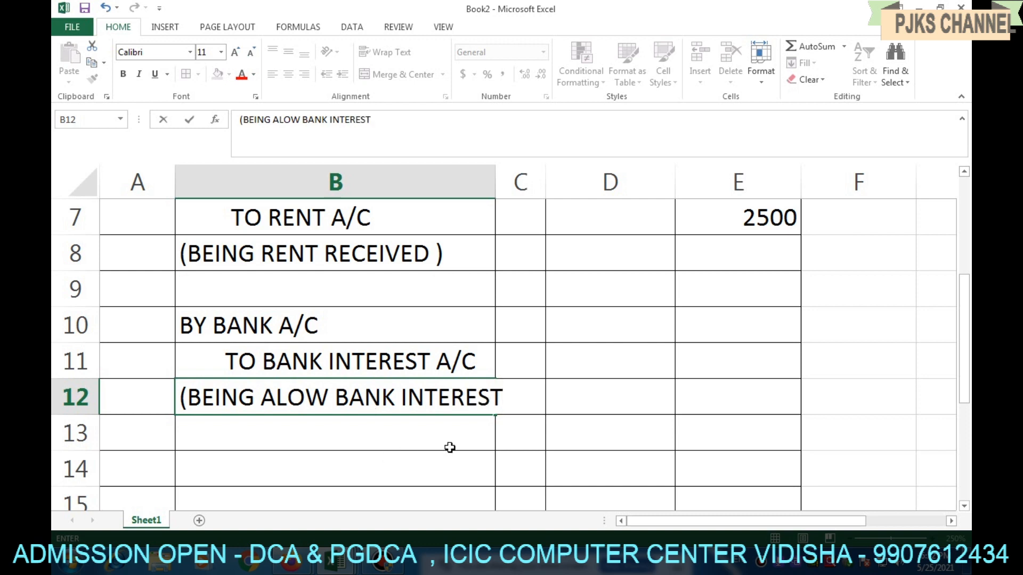
text())
Step: Switch to the Google page in the web browser and search for "being allowed" to check the spelling
click(286, 569)
click(215, 469)
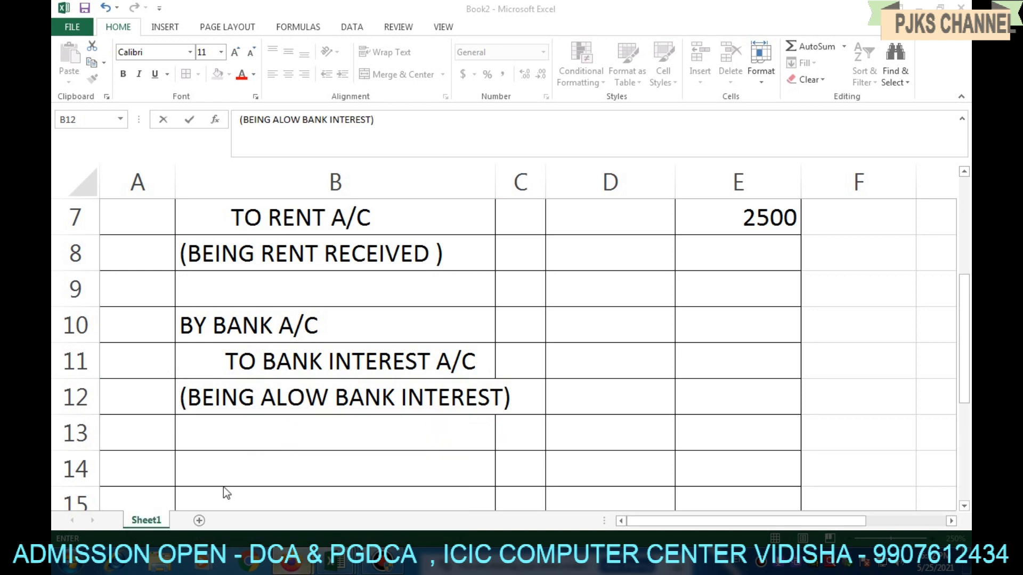
click(793, 13)
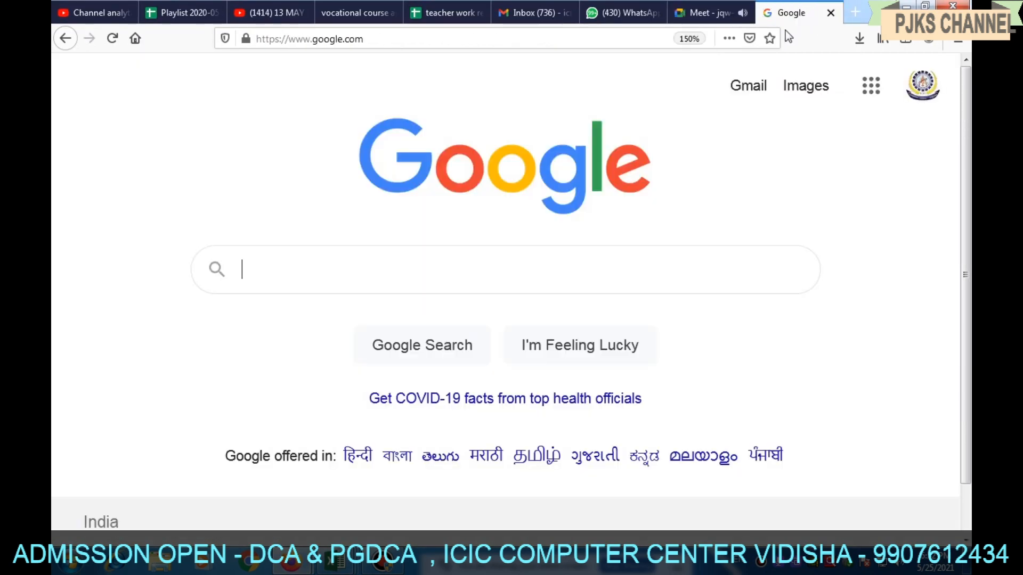
click(509, 39)
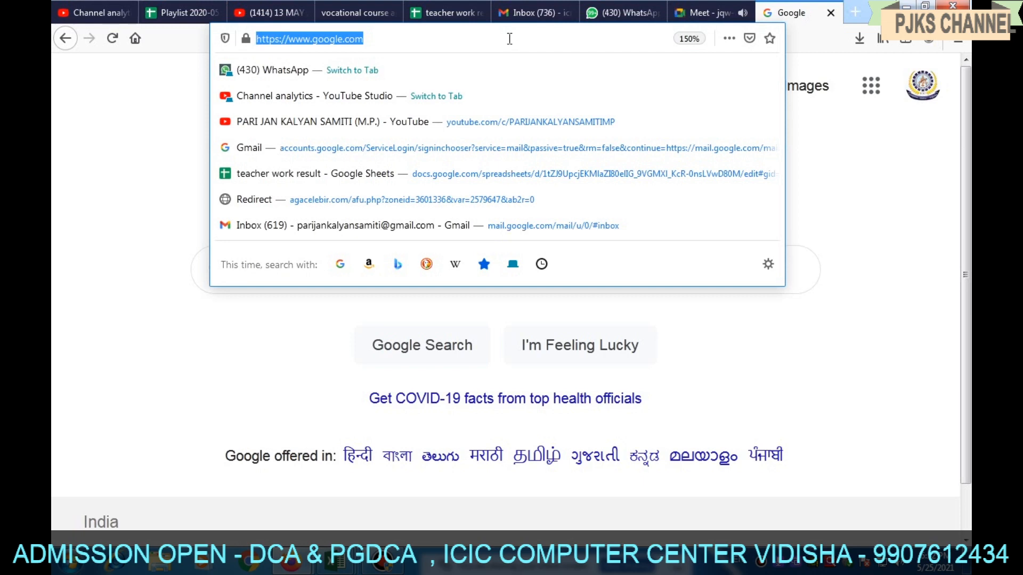
click(497, 197)
click(466, 268)
text(BEING)
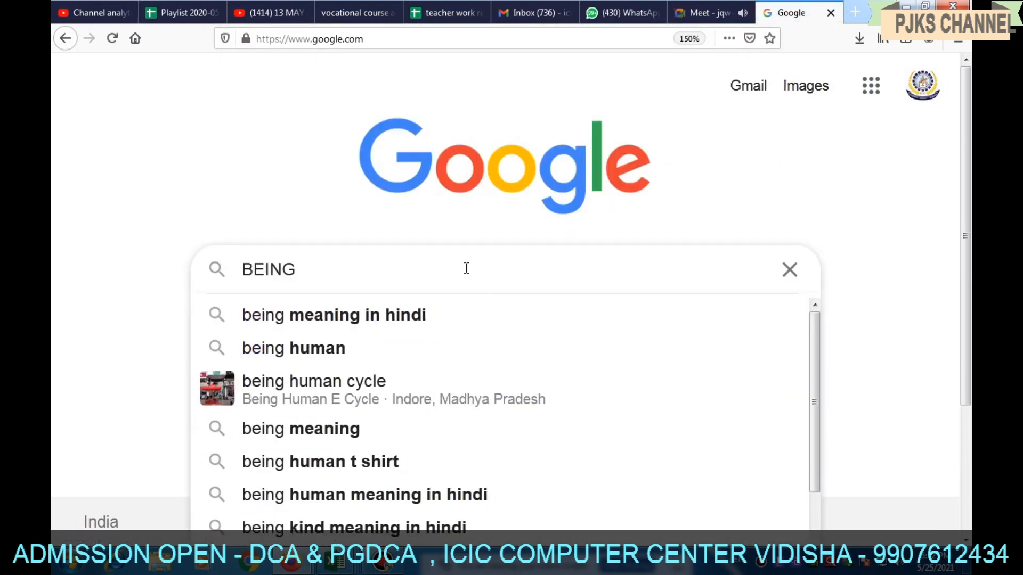
text( ALL)
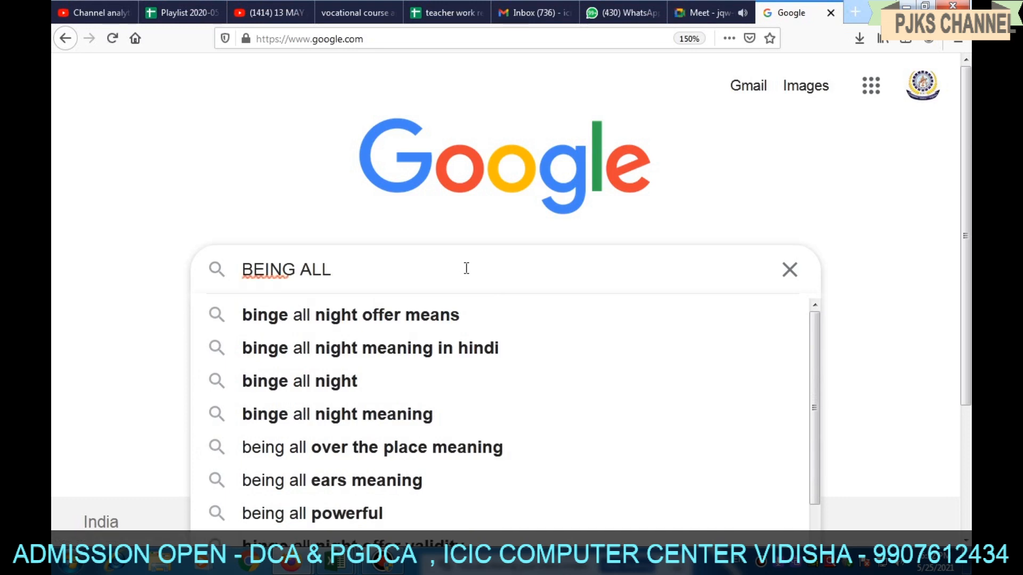
text(OU)
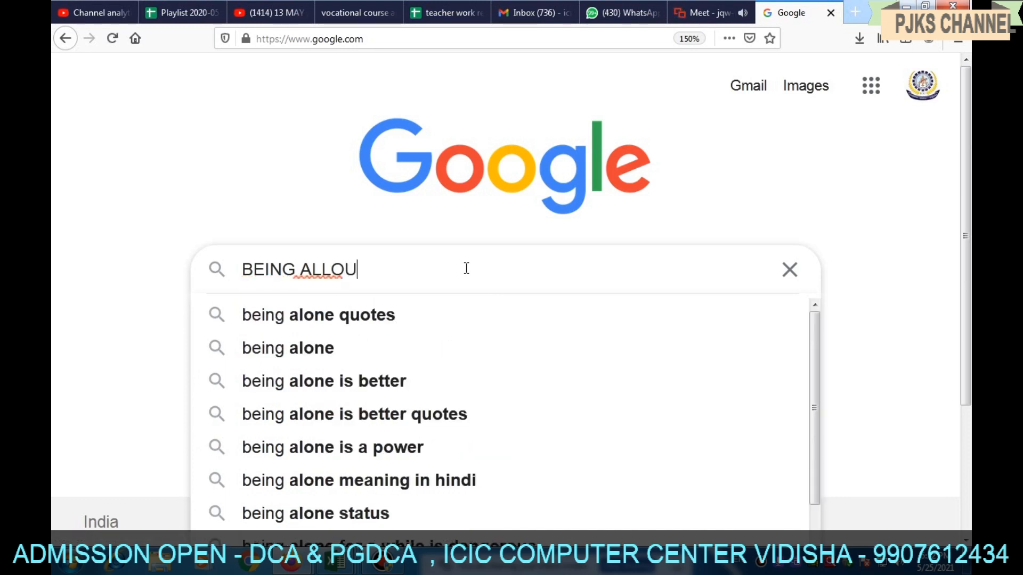
key(BackSpace)
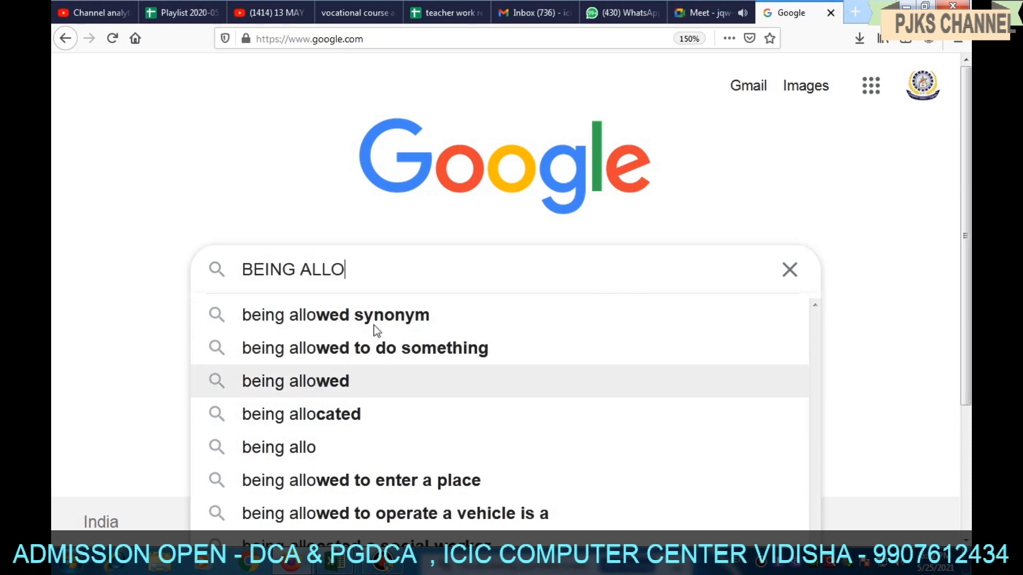
click(350, 389)
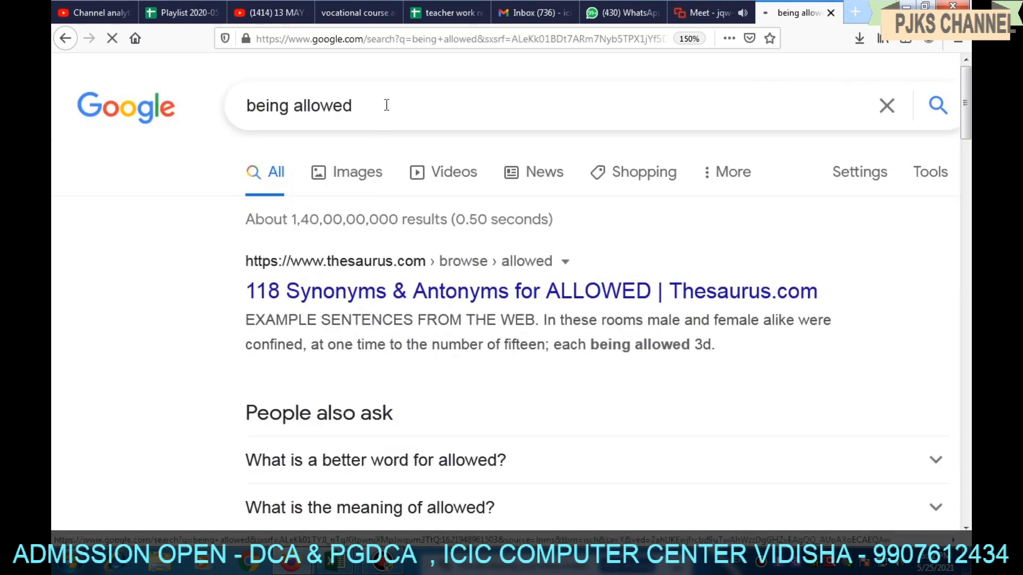
Step: Extend the Google search to "being allowed bank interest"
click(387, 105)
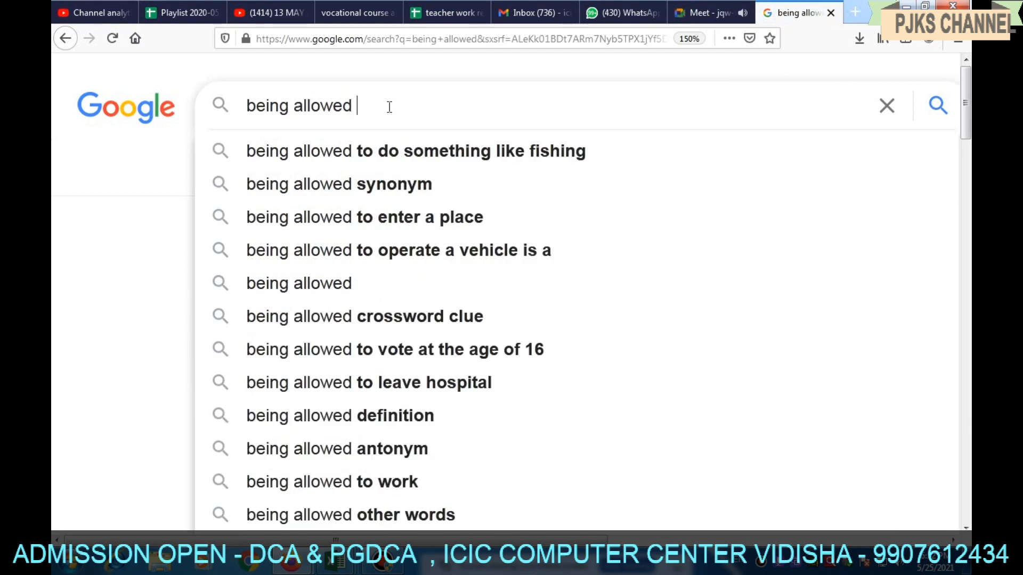
text(BANK IN)
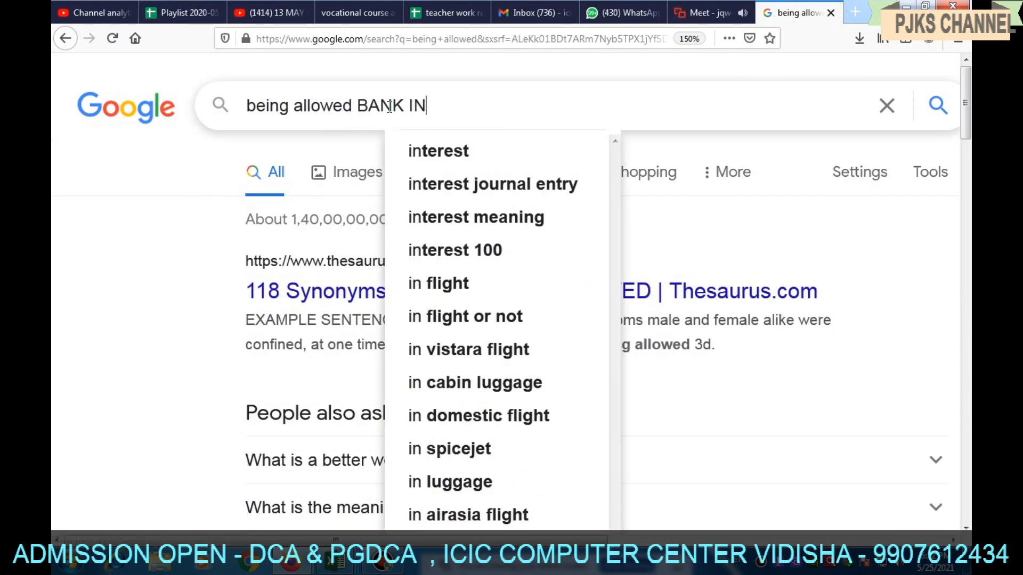
click(457, 151)
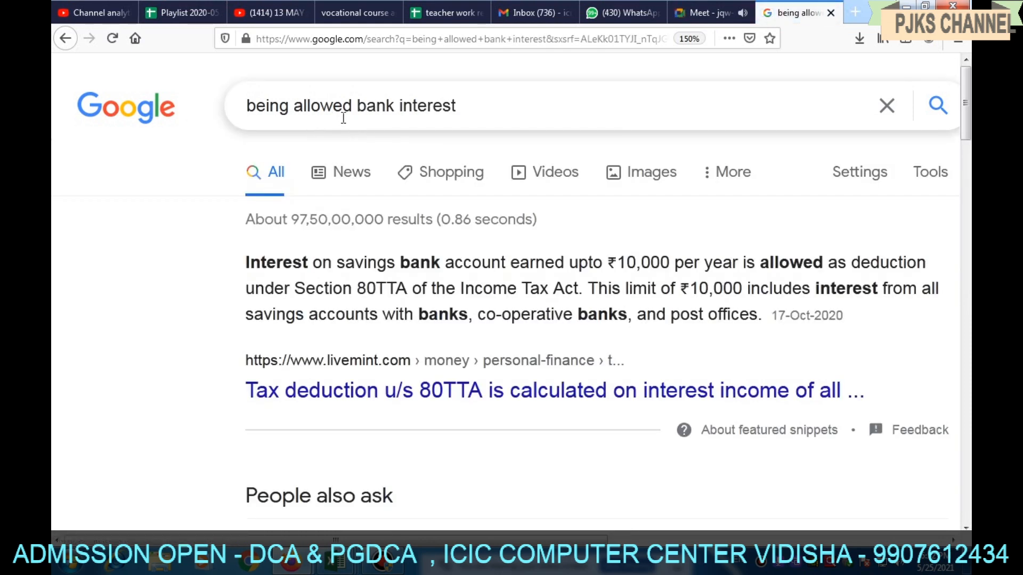
click(473, 103)
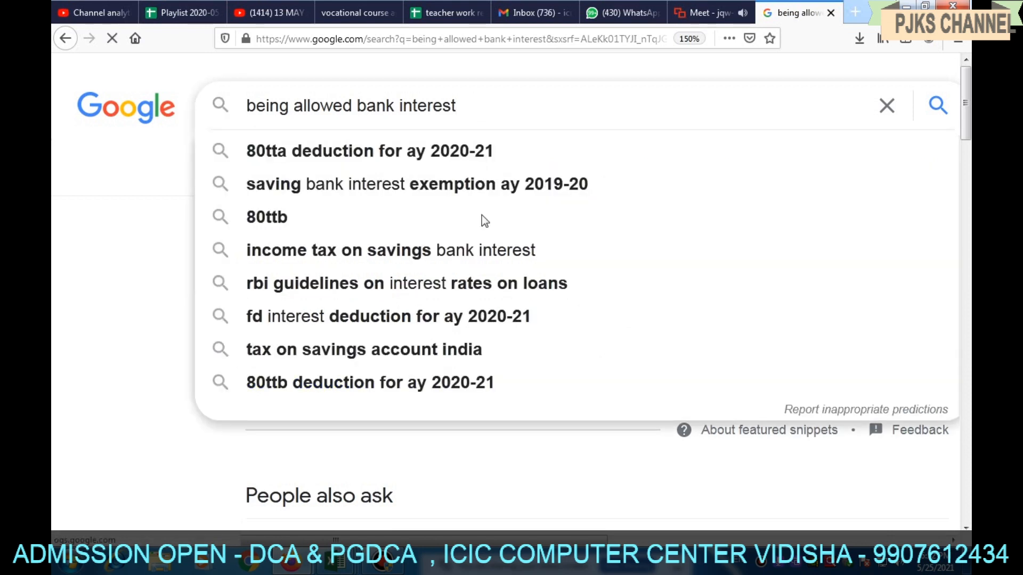
Step: Return to the Book2 workbook in Excel and correct ALOW to ALLOWED in the narration in B12
mouse_move(344, 567)
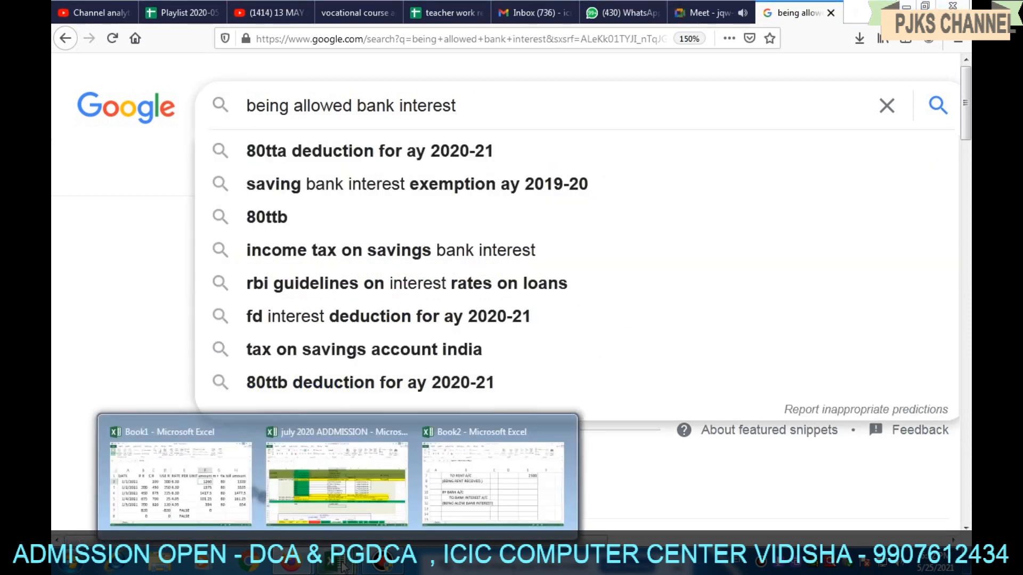
click(461, 476)
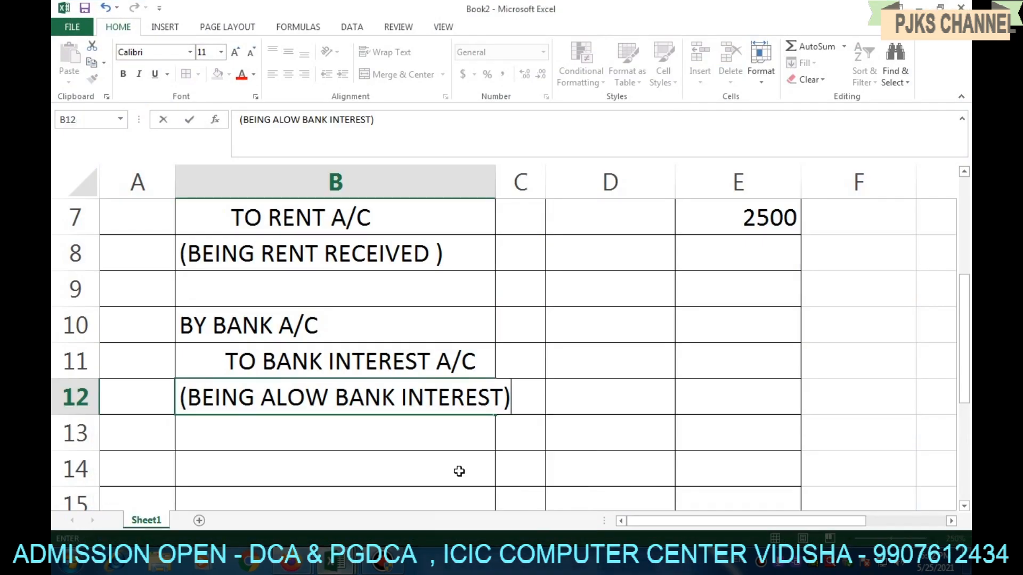
double_click(285, 395)
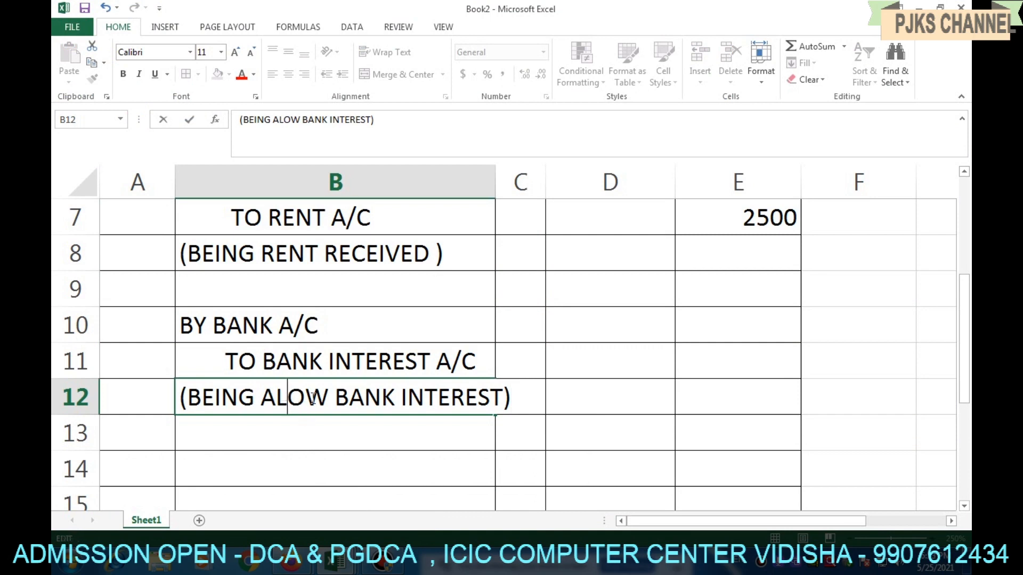
text(L)
click(339, 397)
text(ED)
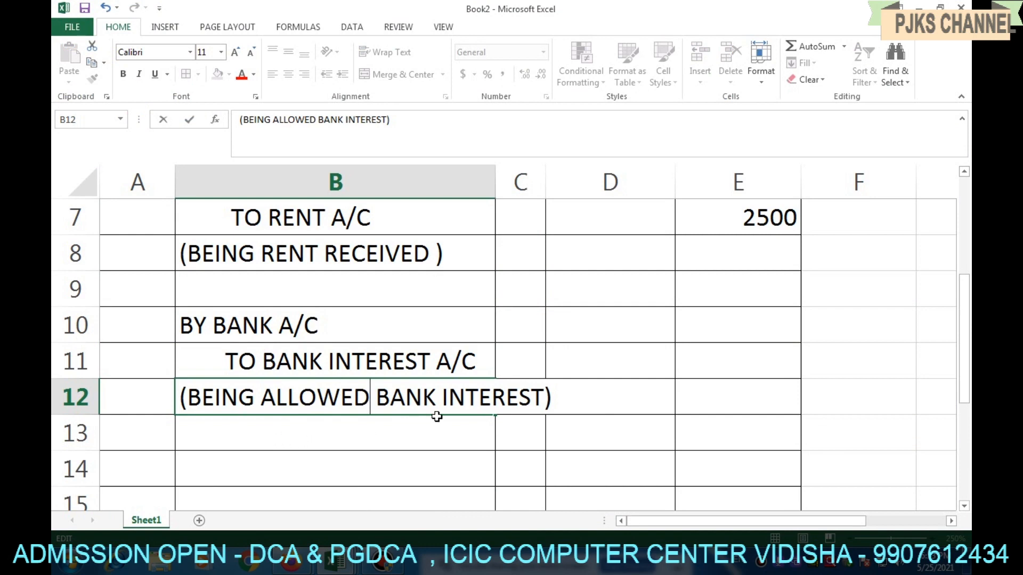
click(380, 450)
Step: Widen column B so that the full bank interest narration fits inside it
drag(495, 181, 556, 183)
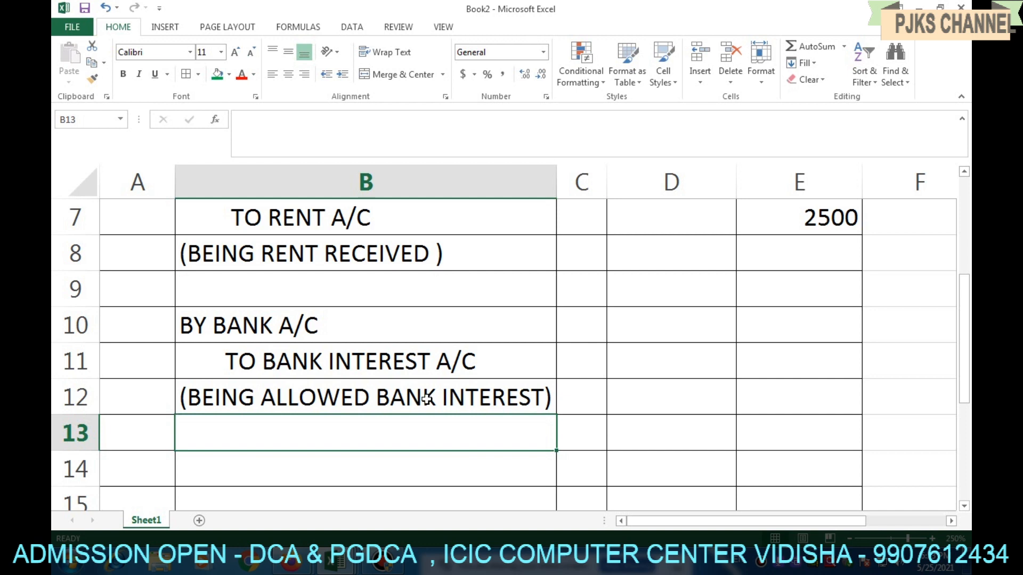
scroll(297, 297, up, 2)
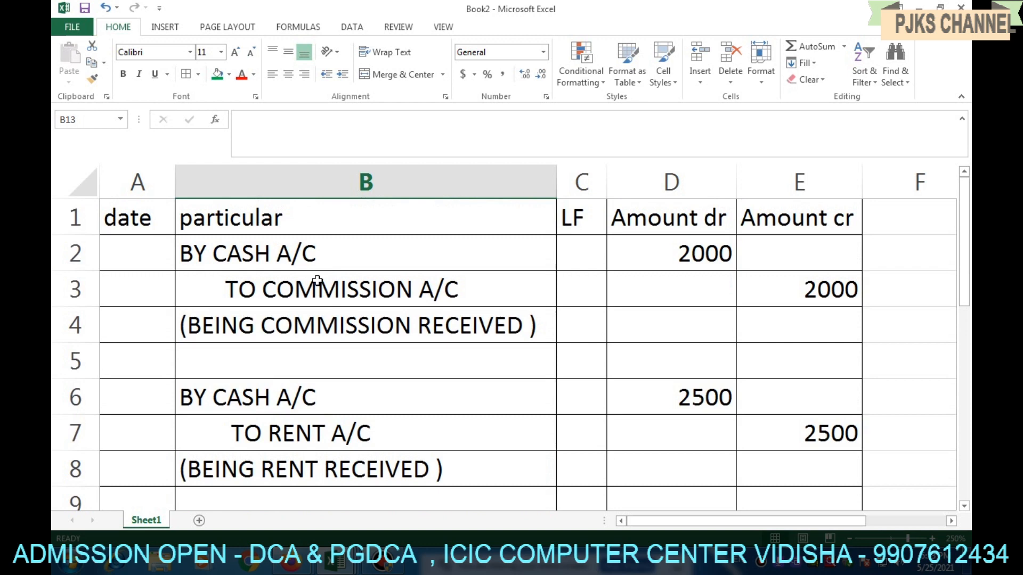
double_click(274, 330)
drag(261, 326, 399, 326)
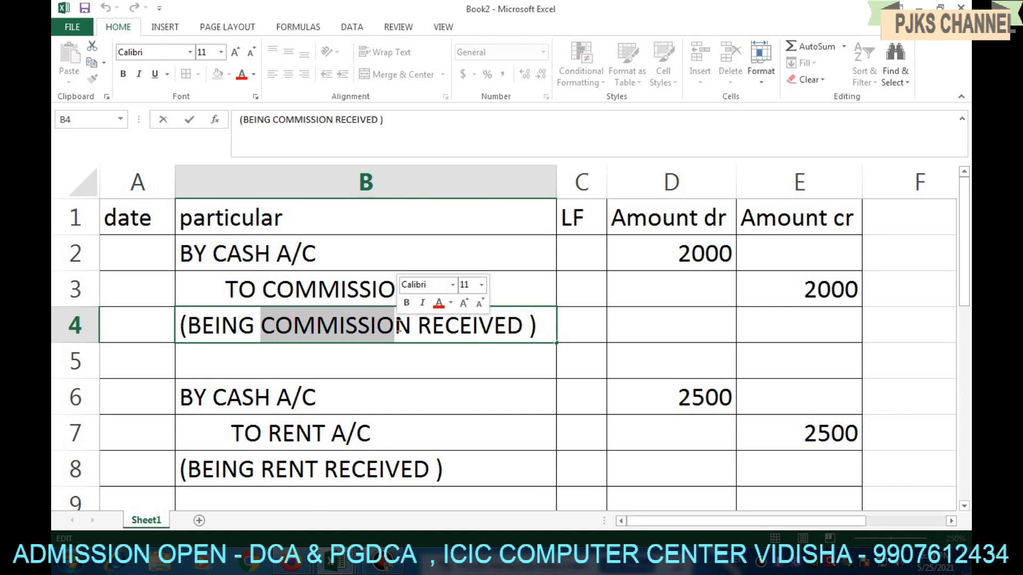
click(403, 366)
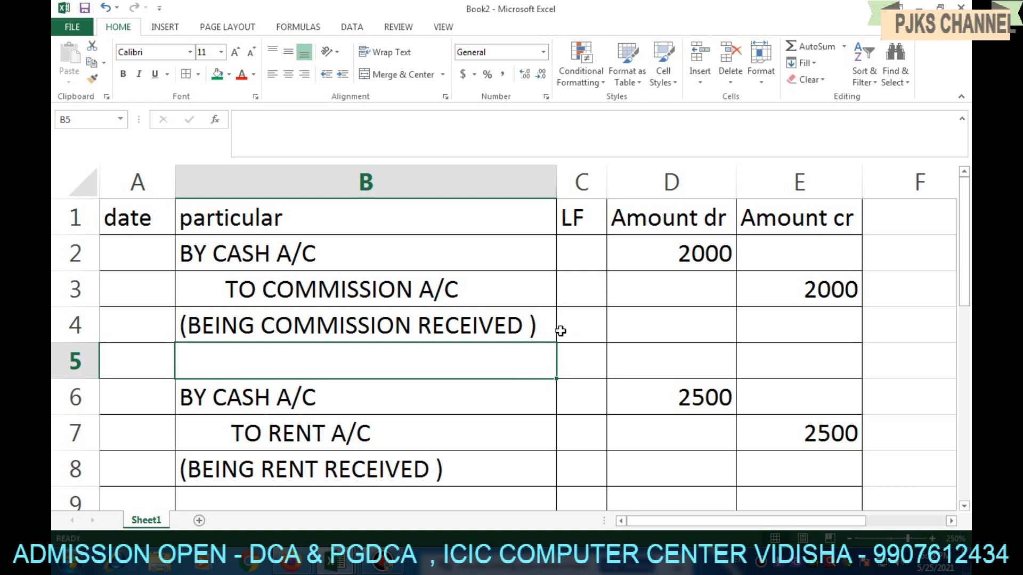
Step: Copy the rent received entry in B6:B8 and paste it starting at B14, below the bank interest entry
drag(254, 400, 288, 463)
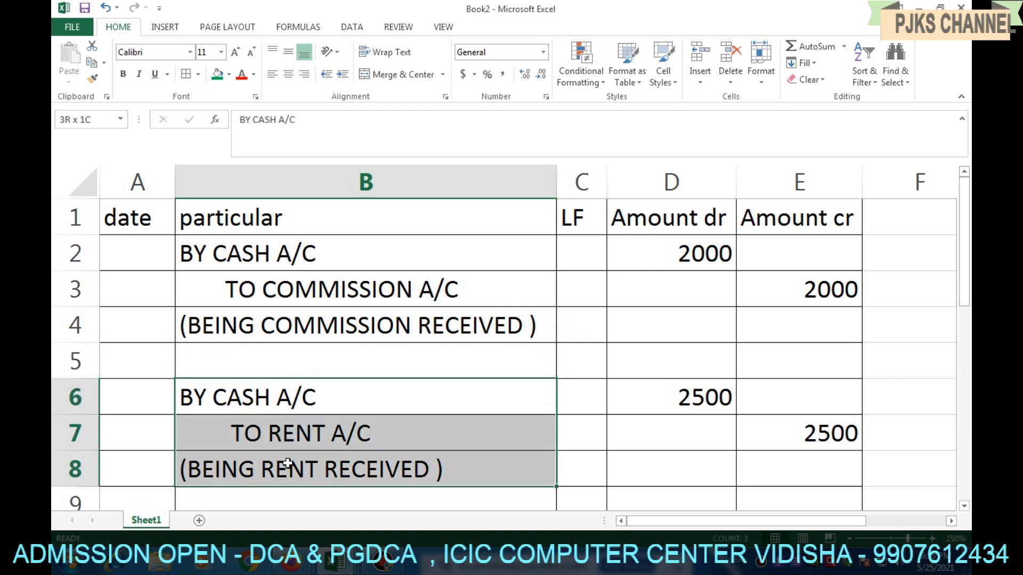
key(ctrl+c)
scroll(286, 464, down, 4)
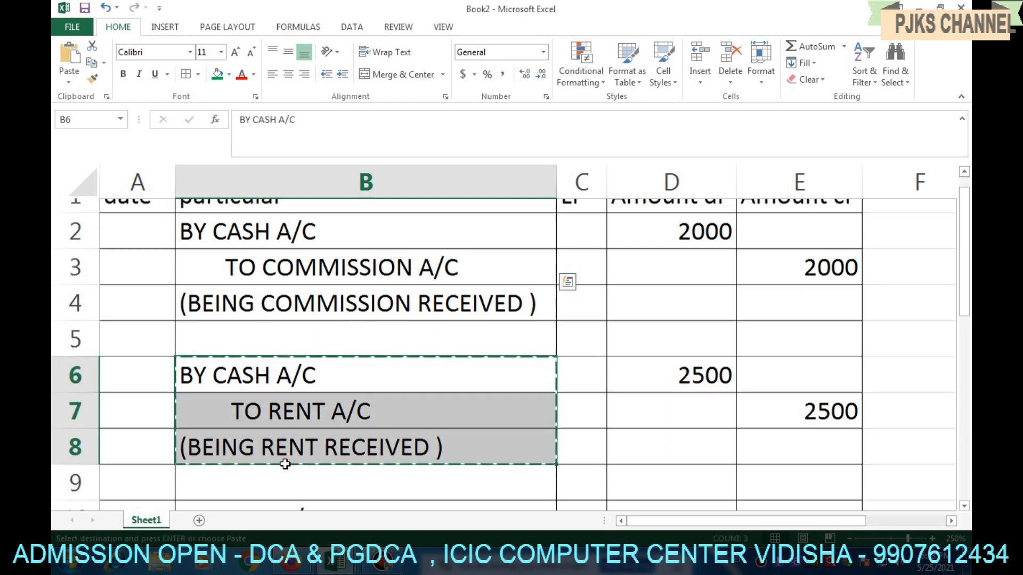
scroll(287, 373, up, 1)
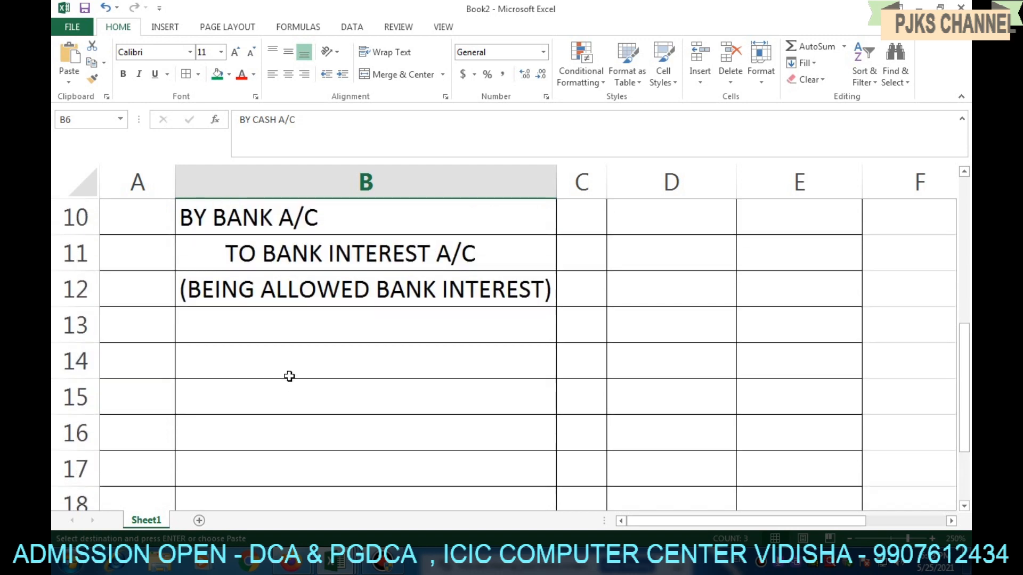
click(289, 376)
key(ctrl+v)
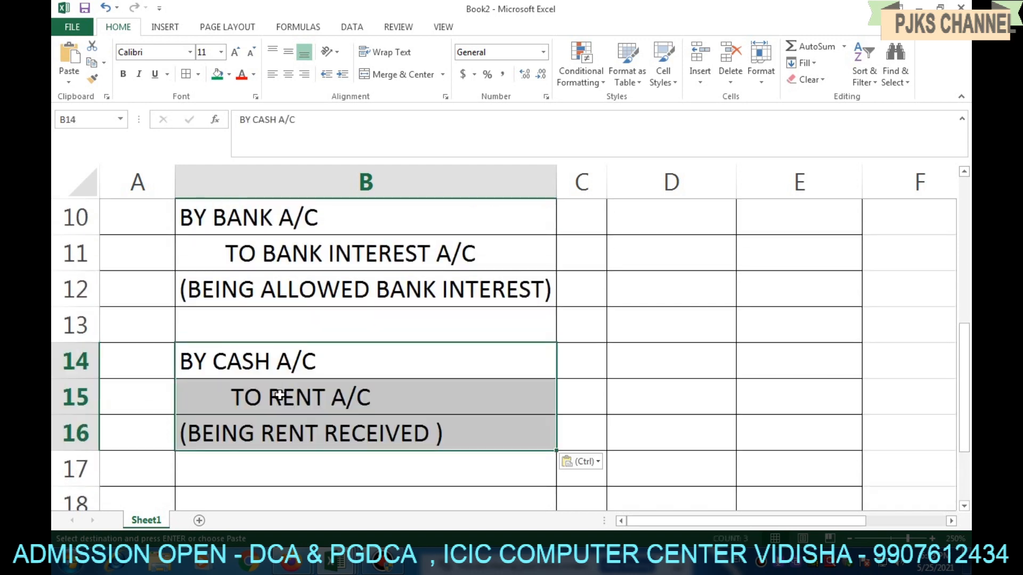
Step: Change CASH to CHAQUE IN HAND in B14 so the line reads BY CHAQUE IN HAND A/C
double_click(266, 361)
key(BackSpace)
key(BackSpace)
key(BackSpace)
key(BackSpace)
text(CHA)
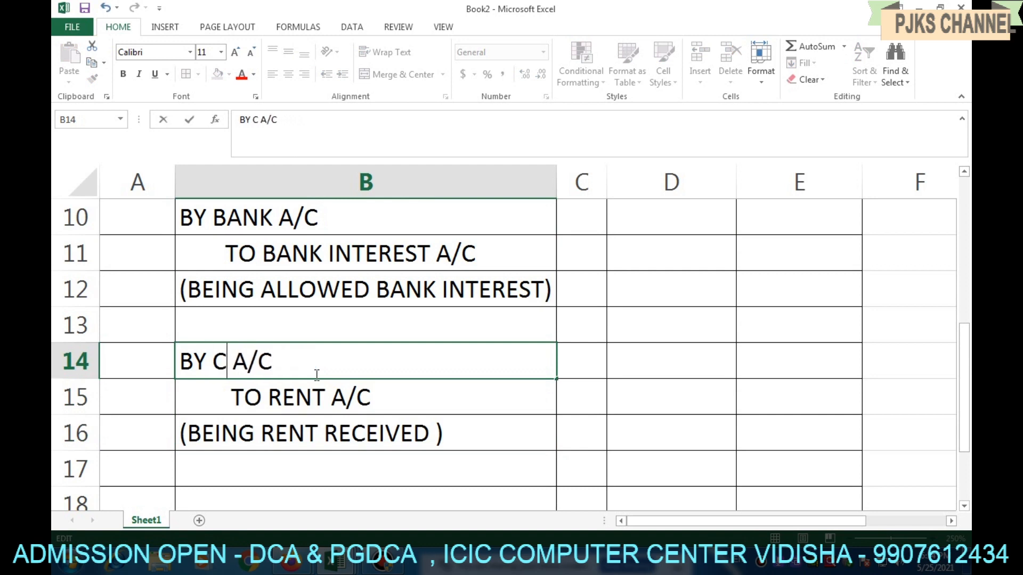
text(QUE IN HAND)
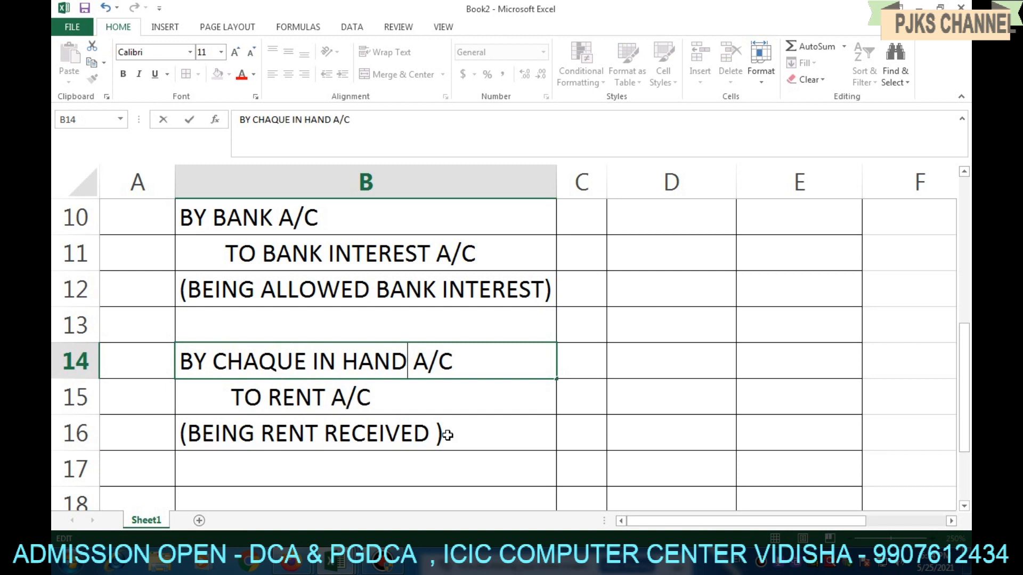
Step: Extend the narration in B16 to (BEING RENT RECEIVED BY CHAQUE ) and widen column B to fit it
double_click(431, 434)
text(BY )
text(CHAQ)
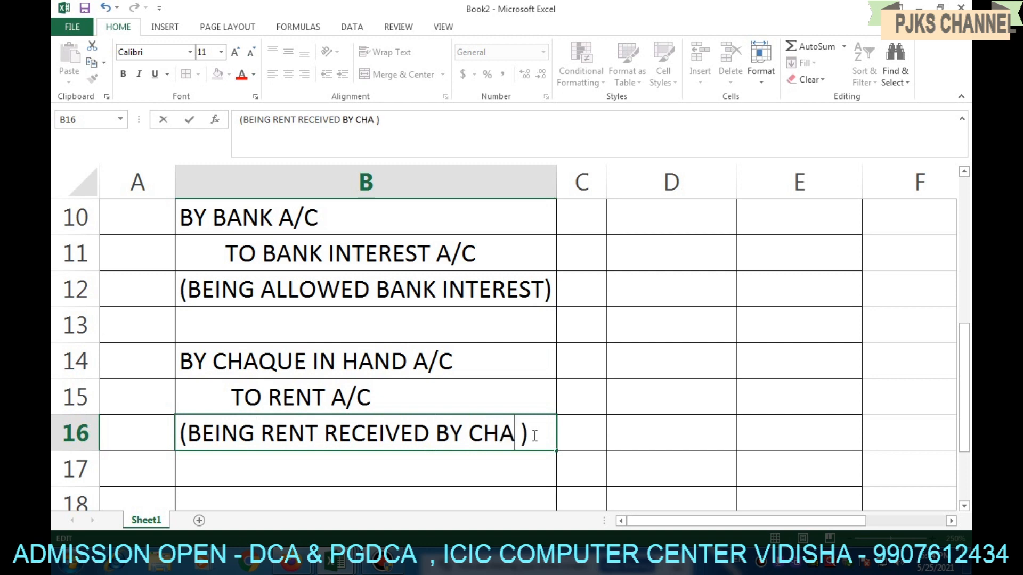
text(UE)
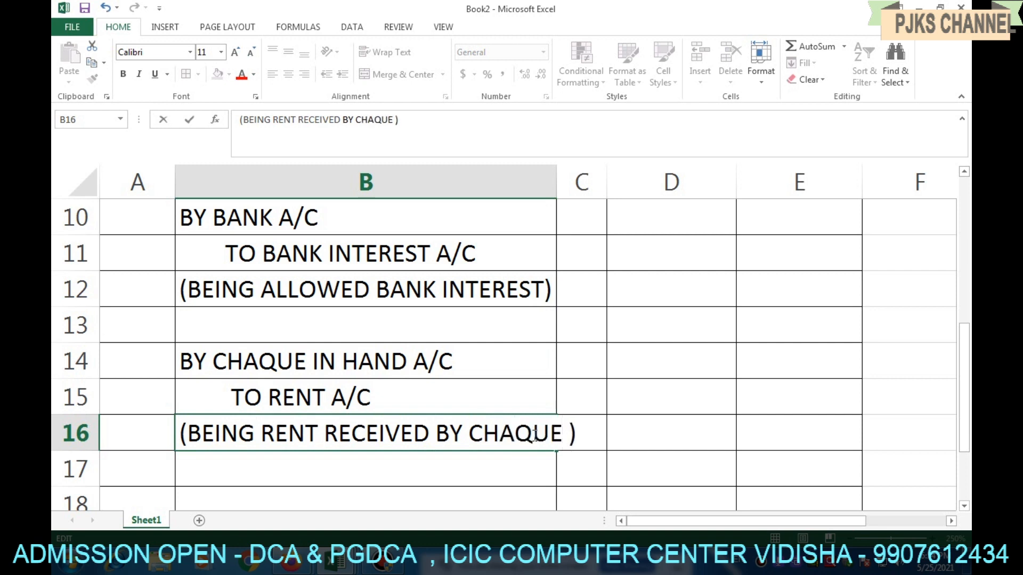
click(598, 276)
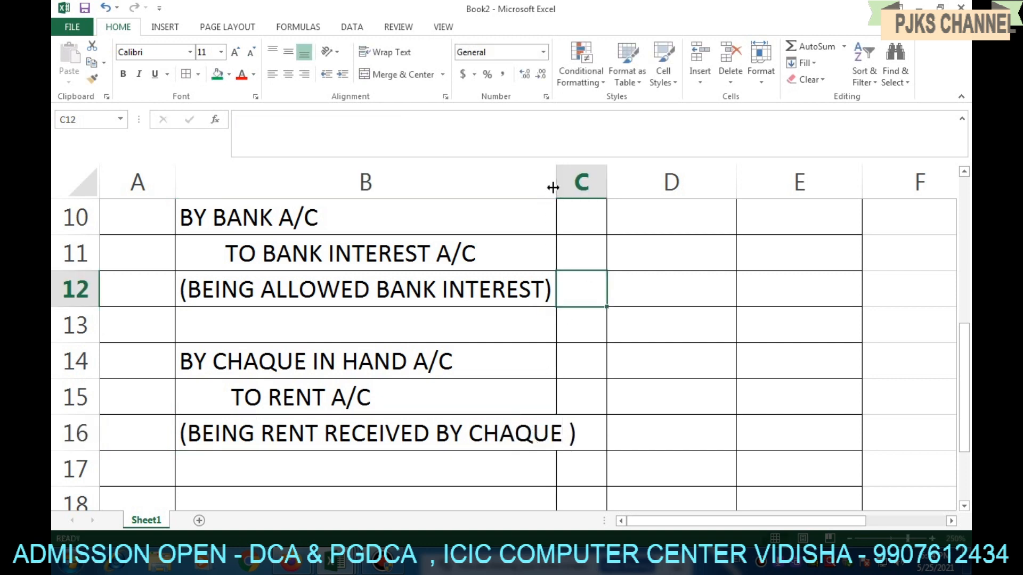
drag(552, 187, 589, 186)
click(363, 381)
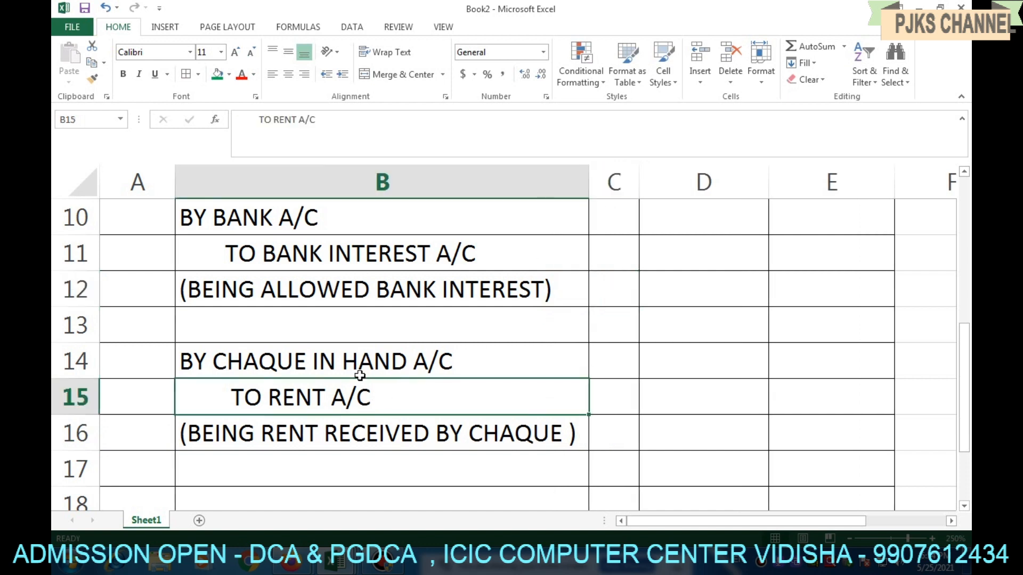
Step: Copy the cheque rent entry in B14:B16 and paste it starting at B18
drag(314, 363, 334, 443)
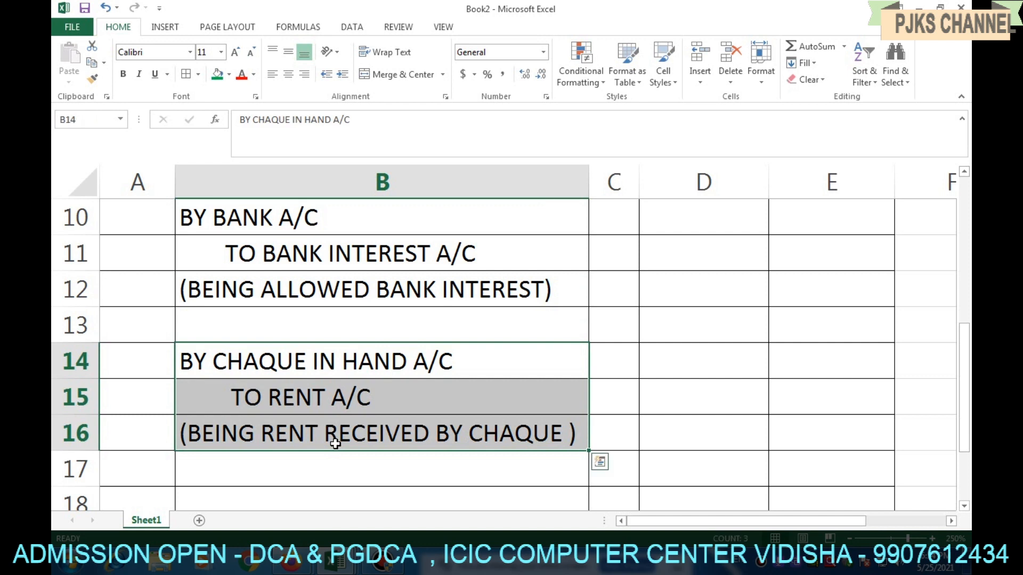
key(ctrl+c)
scroll(299, 421, down, 2)
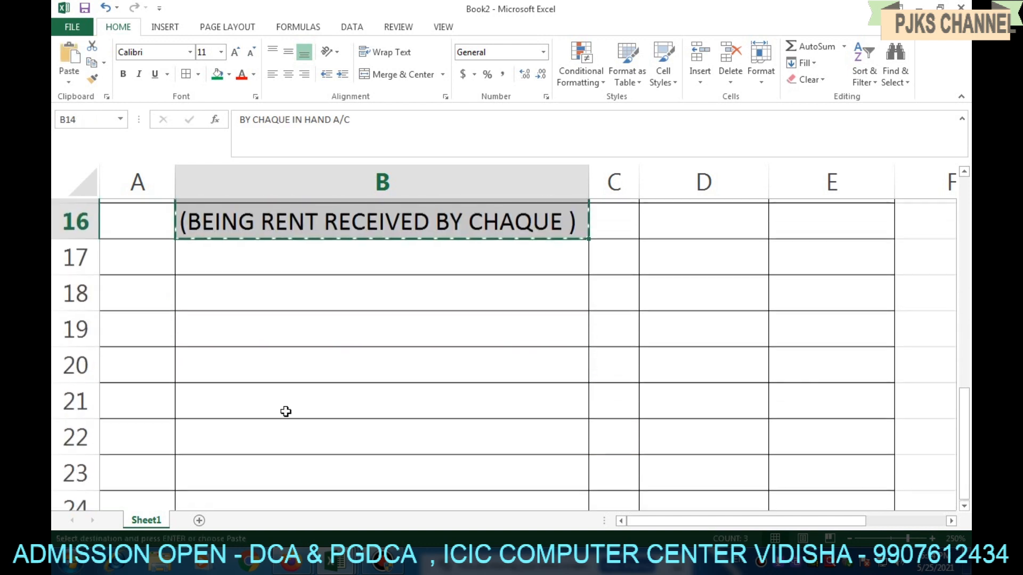
click(253, 301)
key(ctrl+v)
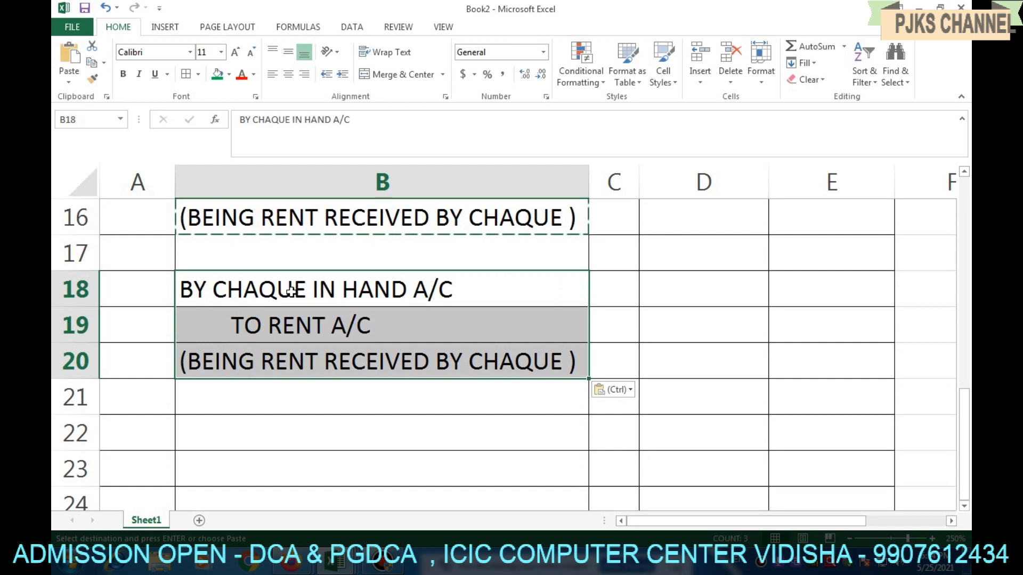
Step: Replace CHAQUE IN HAND with BANK in B18 so the line reads BY BANK A/C
double_click(408, 290)
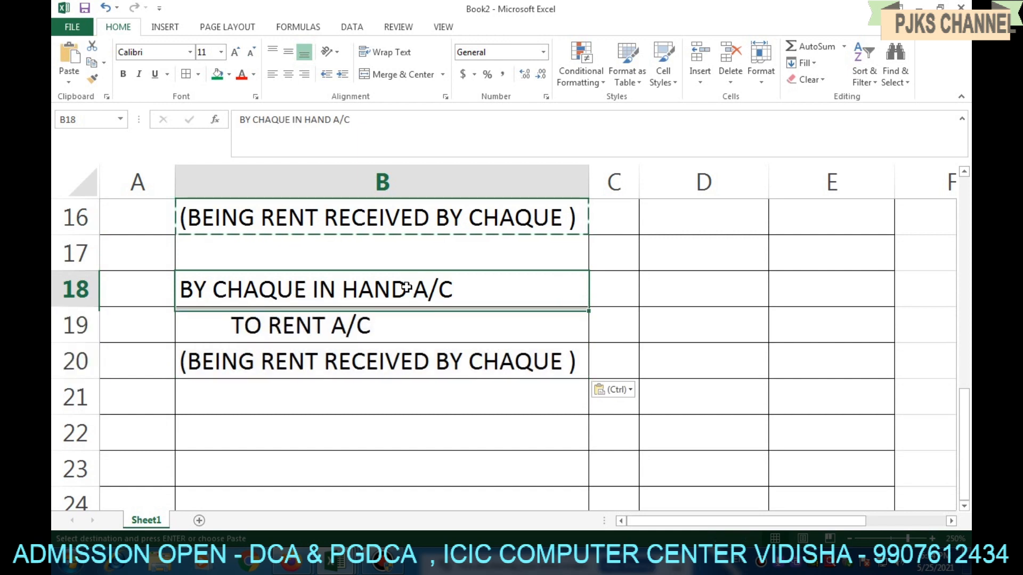
key(BackSpace)
key(BackSpace)
key(BackSpace)
key(BackSpace)
key(BackSpace)
key(BackSpace)
key(BackSpace)
key(BackSpace)
key(BackSpace)
key(BackSpace)
key(BackSpace)
key(BackSpace)
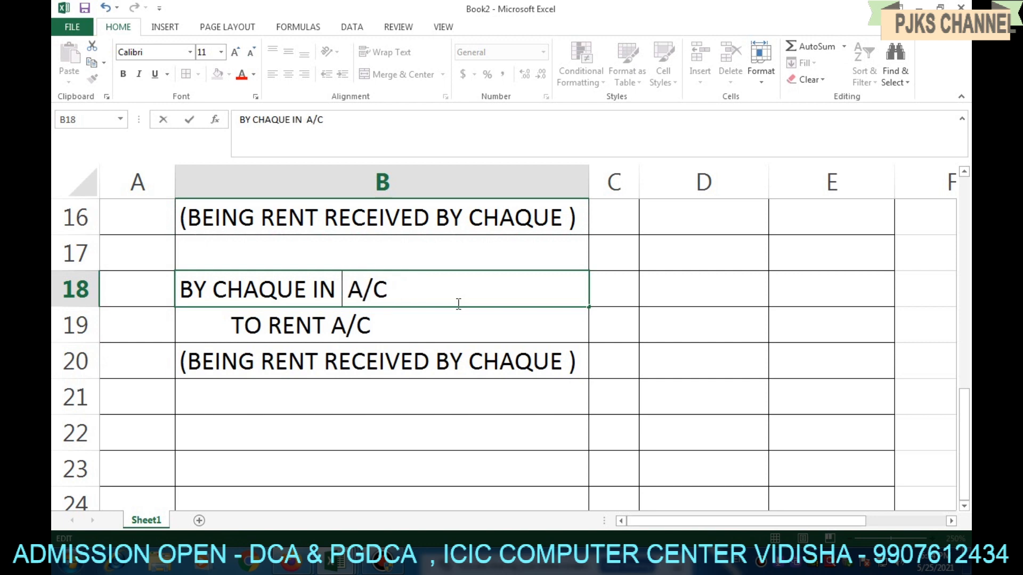
key(BackSpace)
key(BackSpace)
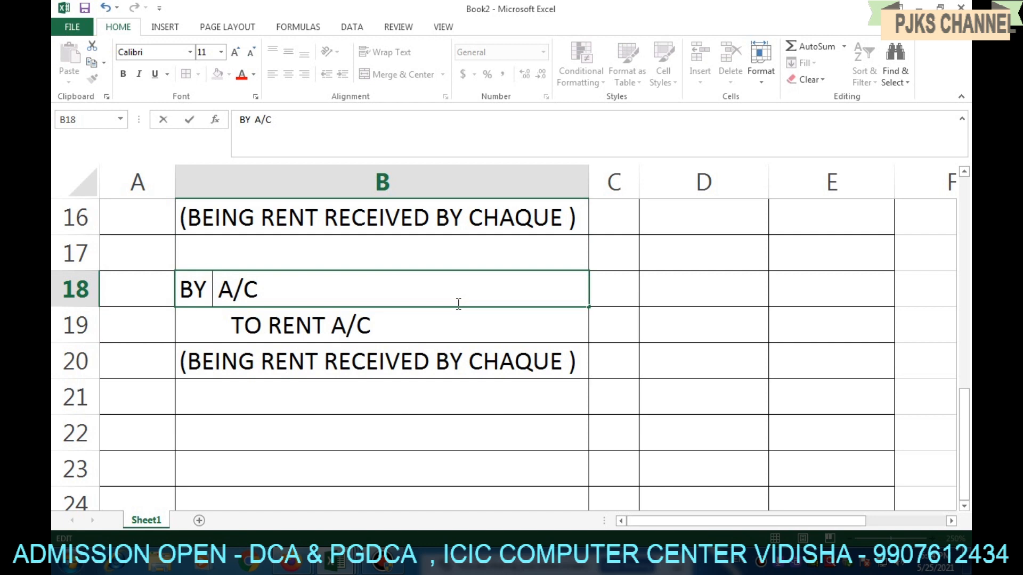
text(BANK)
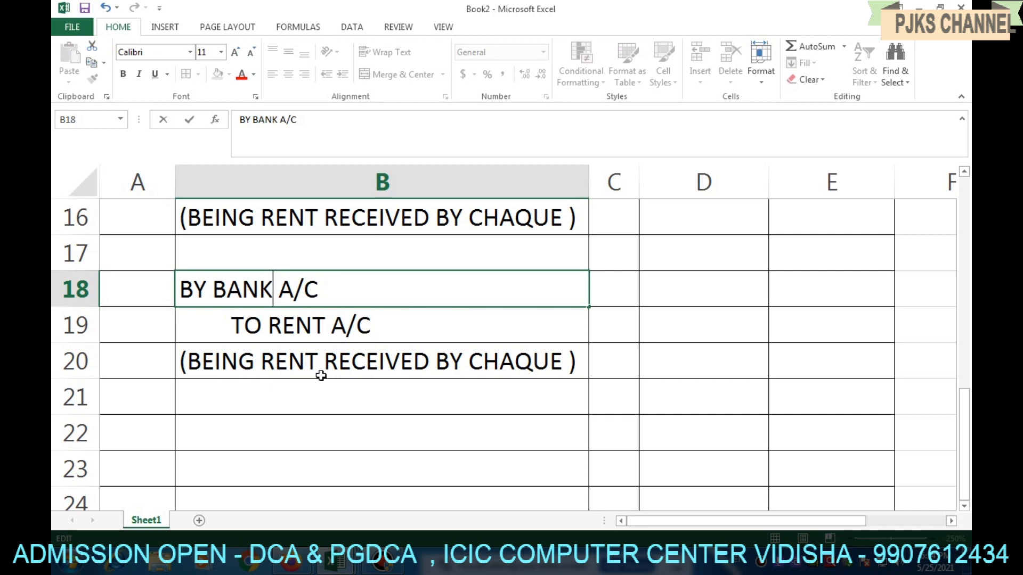
Step: Add & CHAQUE SENT TO BANK to the end of the narration in B20 and wrap the cell's text
double_click(563, 363)
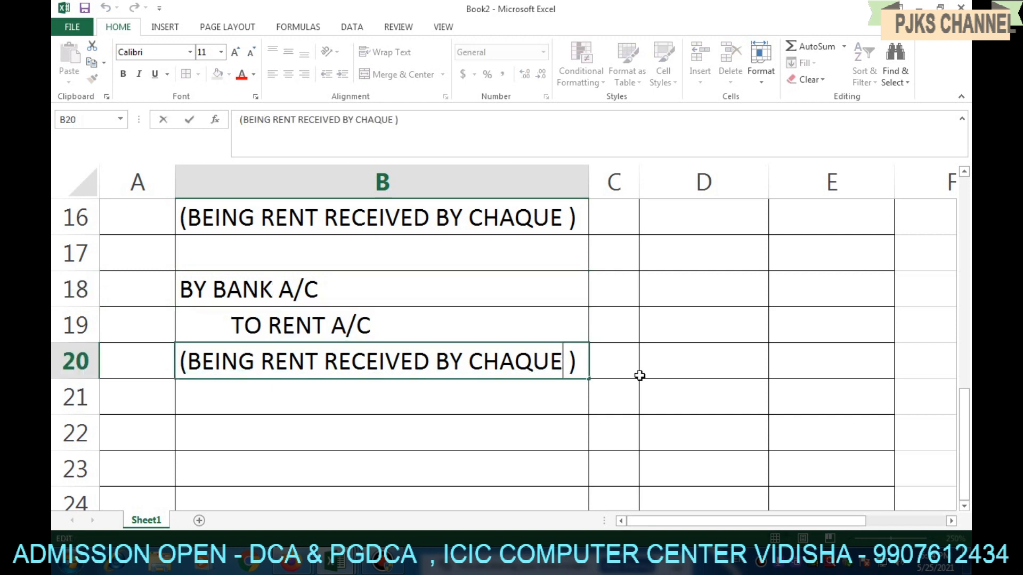
text(&  )
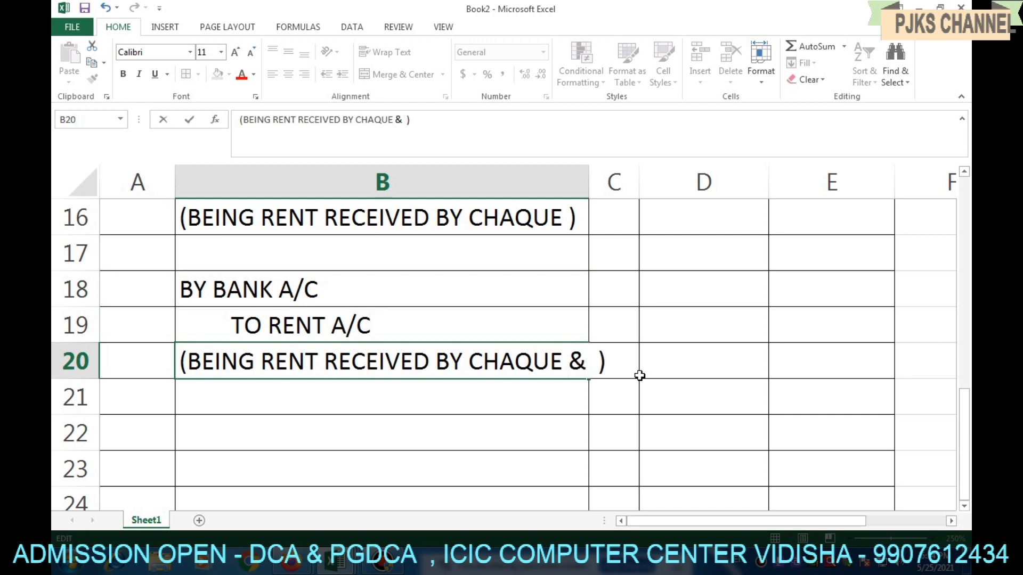
text(CHAQUE SENT TO )
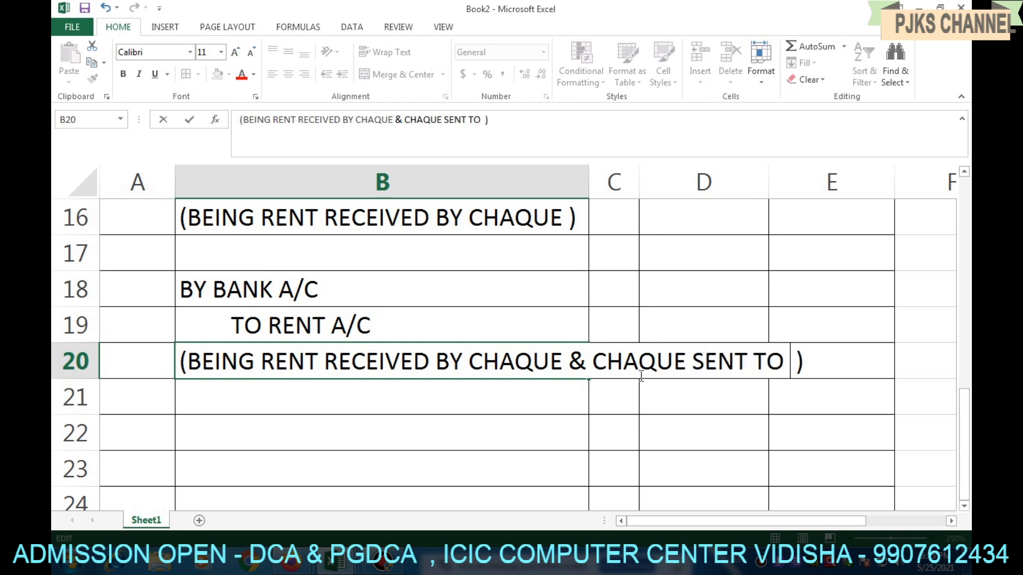
text(BANK)
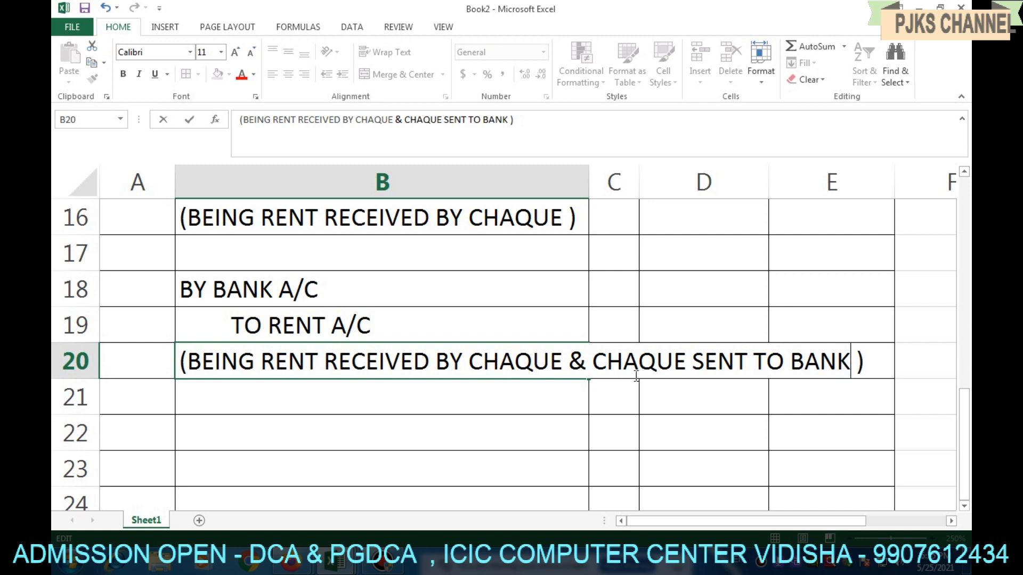
click(544, 418)
click(367, 351)
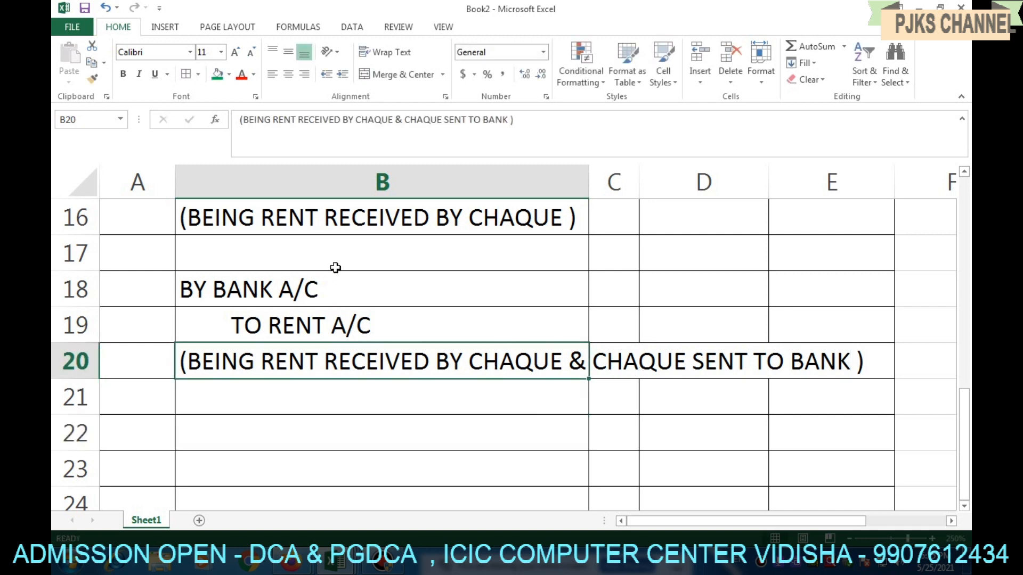
click(401, 53)
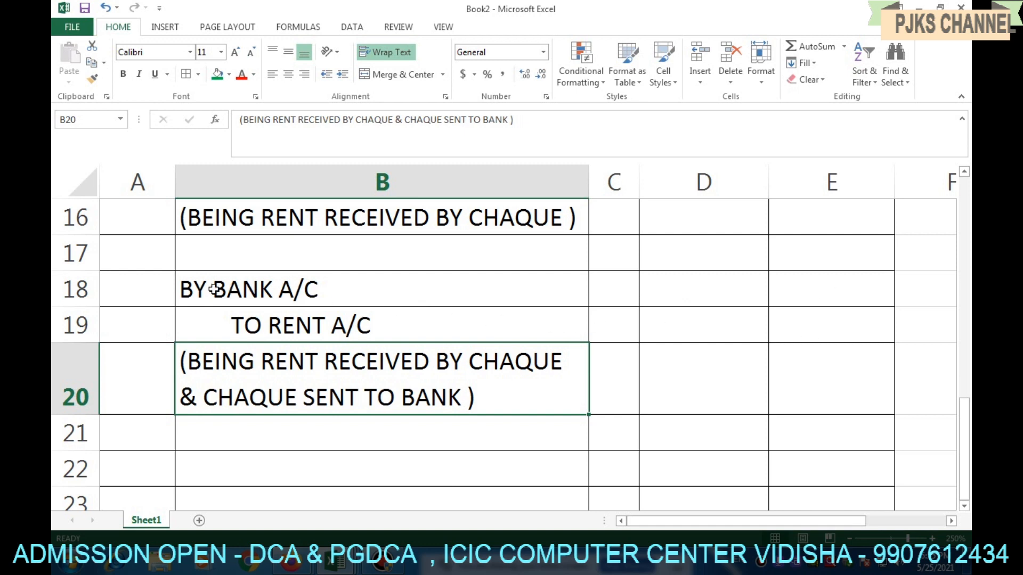
Step: Enter 3000 as the debit amount in D18 and 3000 as the credit amount in E19
click(693, 292)
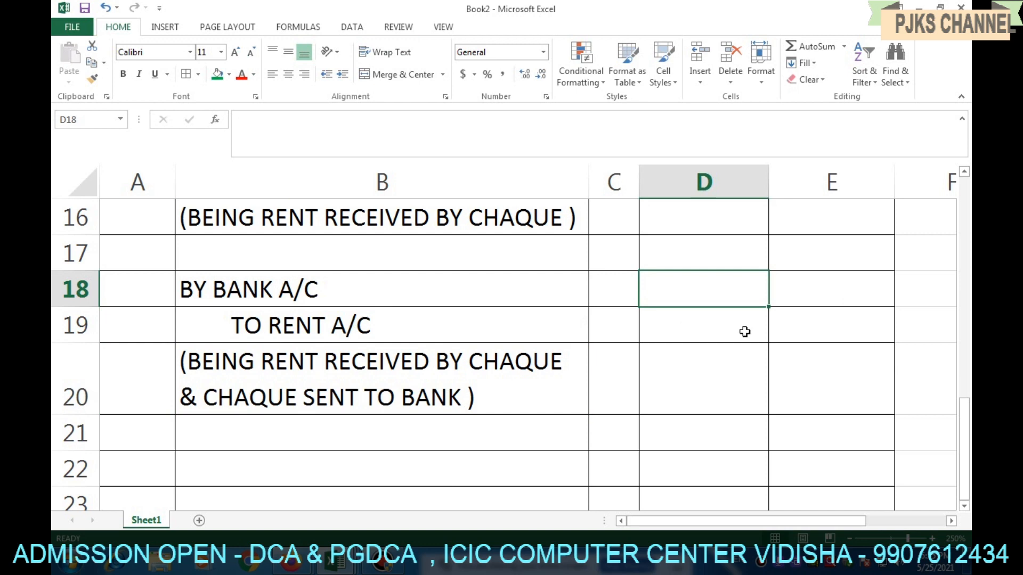
click(822, 327)
click(695, 296)
text(3)
text(0000)
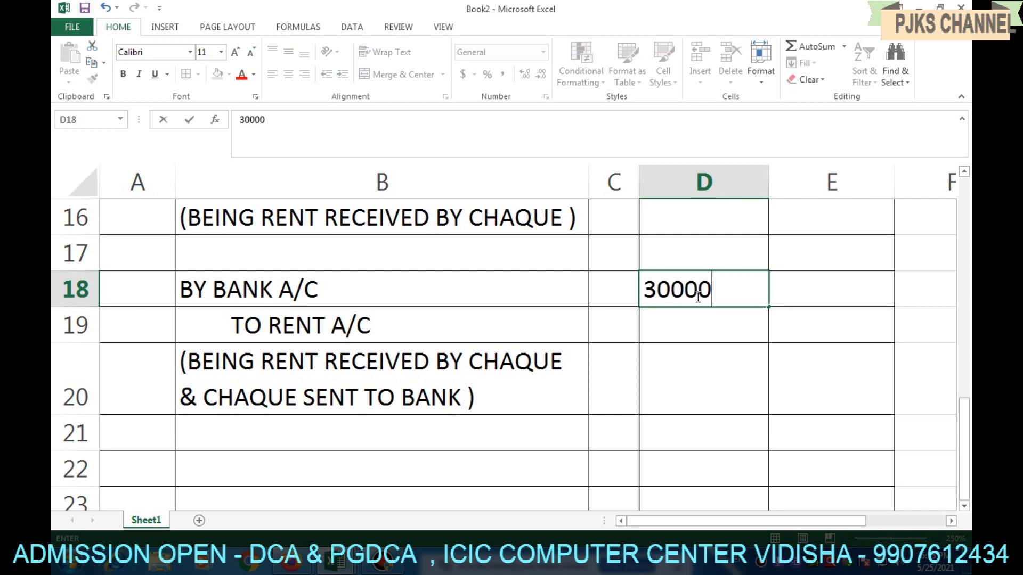
key(BackSpace)
click(845, 326)
text(3000)
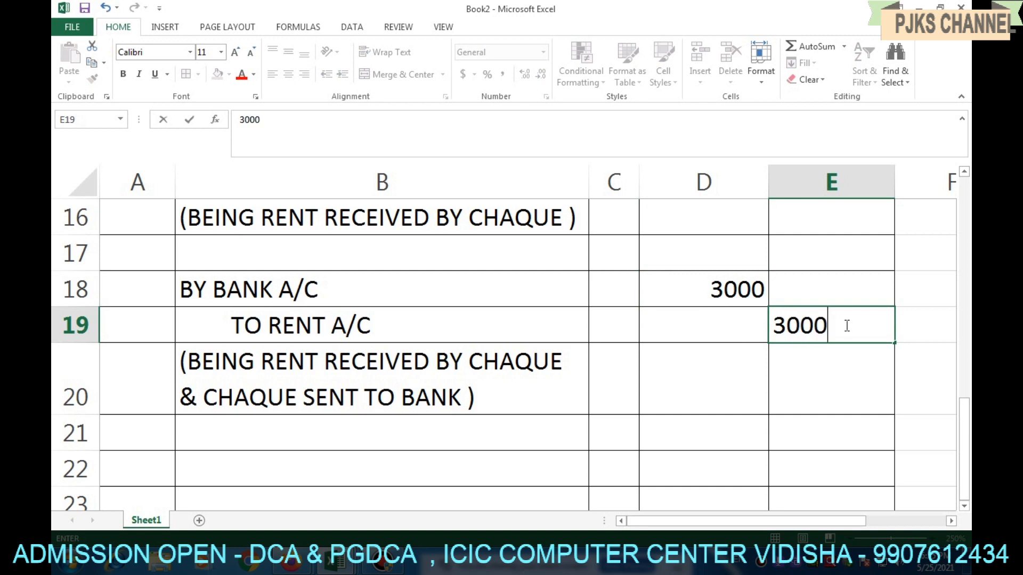
key(Return)
click(291, 430)
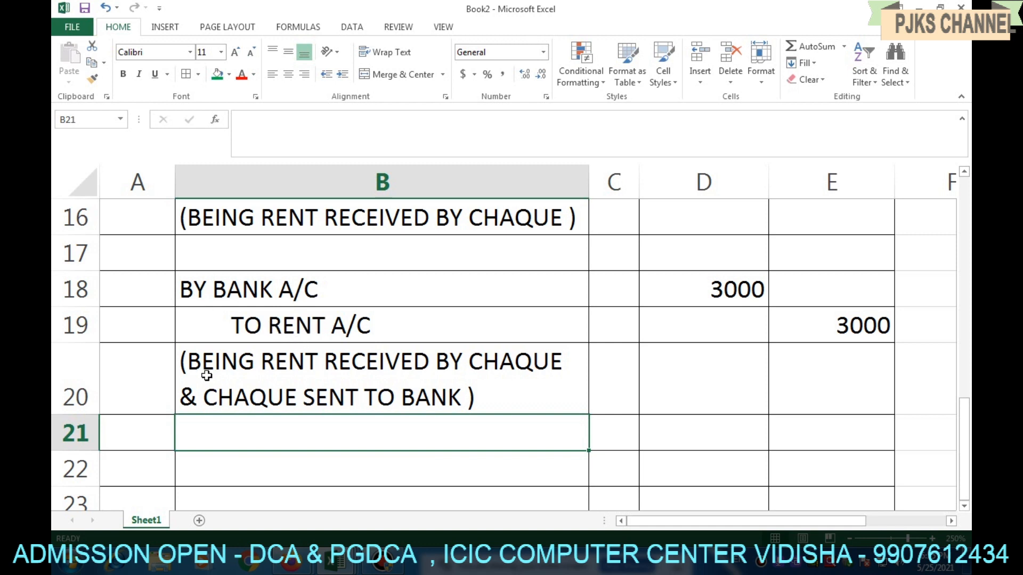
double_click(260, 362)
drag(260, 362, 319, 366)
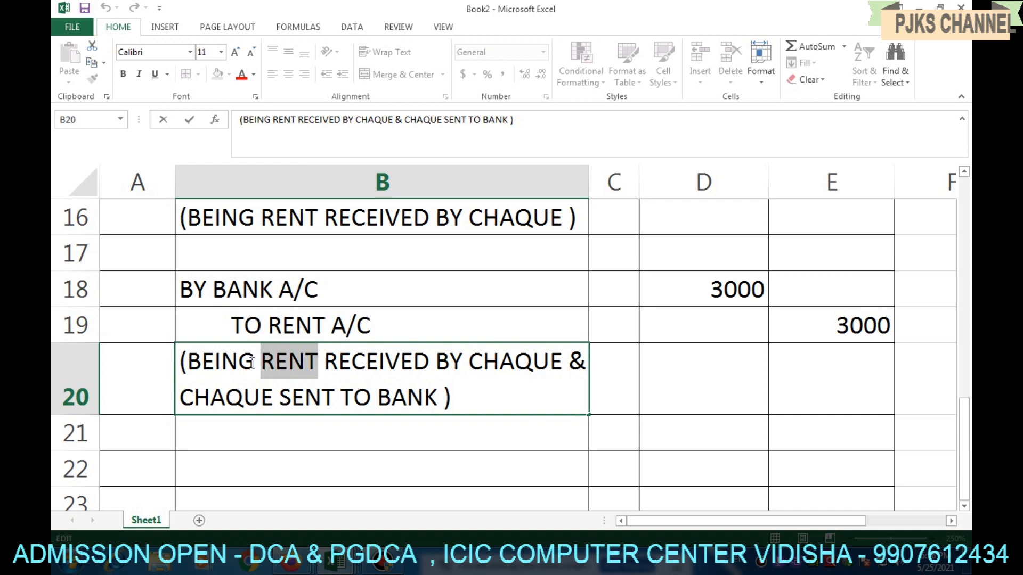
click(276, 361)
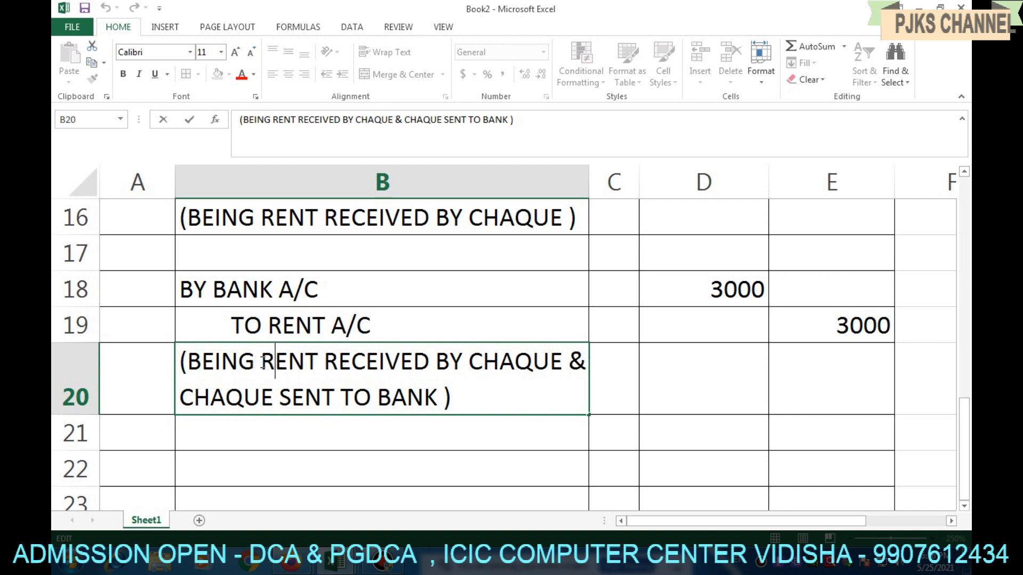
drag(265, 363, 316, 362)
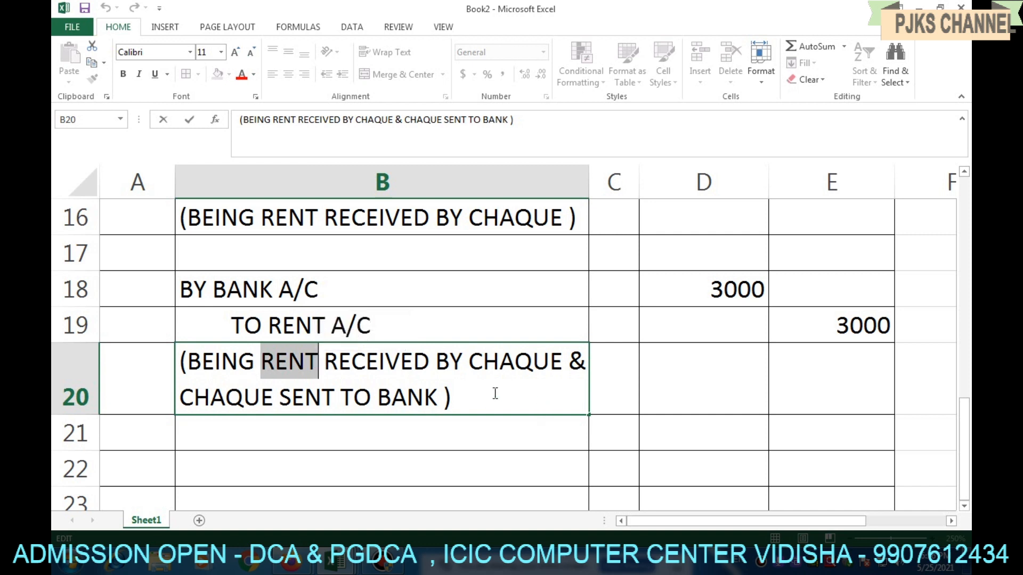
click(400, 370)
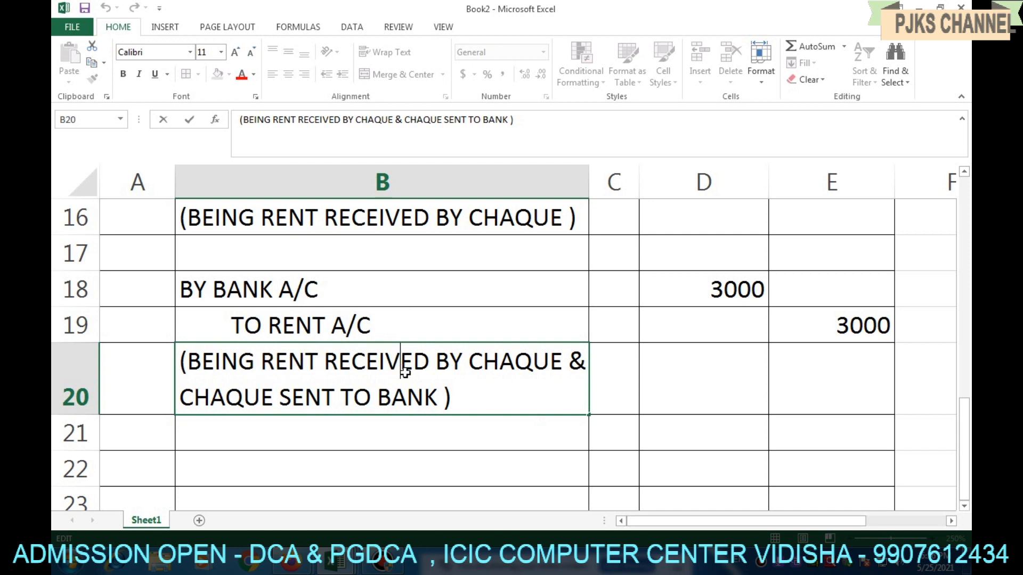
scroll(402, 371, up, 5)
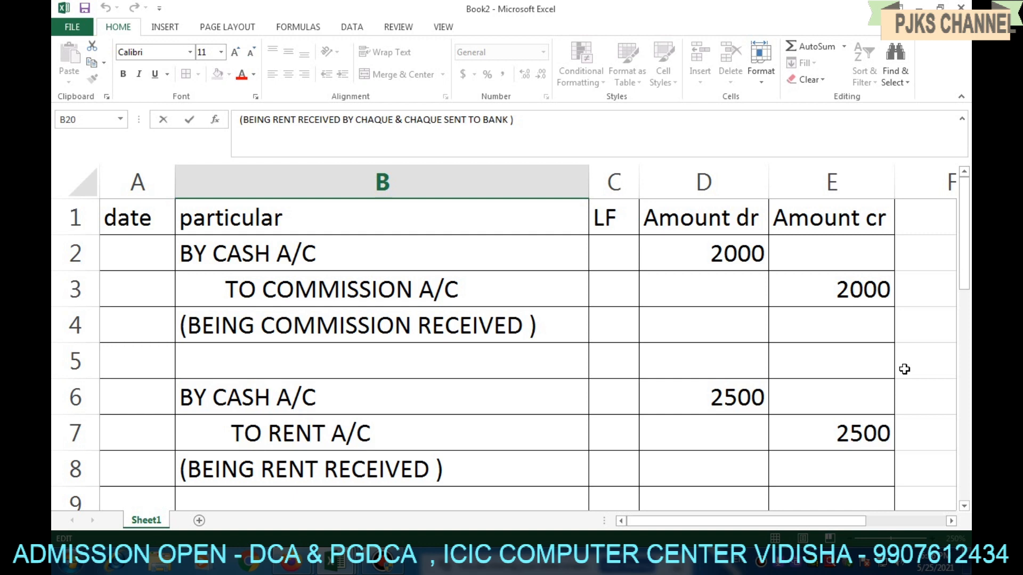
scroll(905, 369, down, 3)
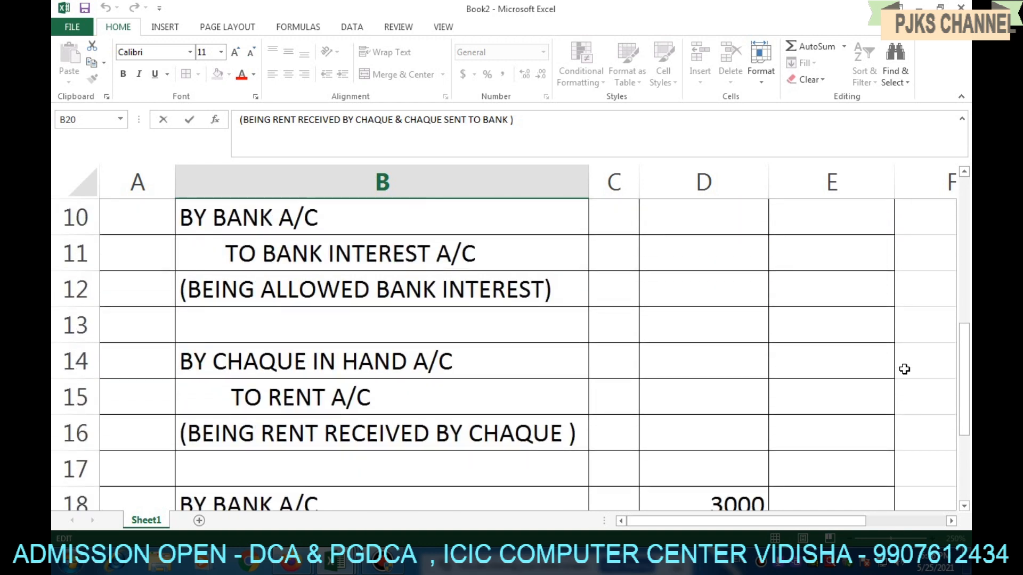
Step: Review the recorded journal entries in rows 4 to 20, covering commission, cash rent, bank interest, cheque rent and rent deposited to bank
drag(965, 346, 965, 341)
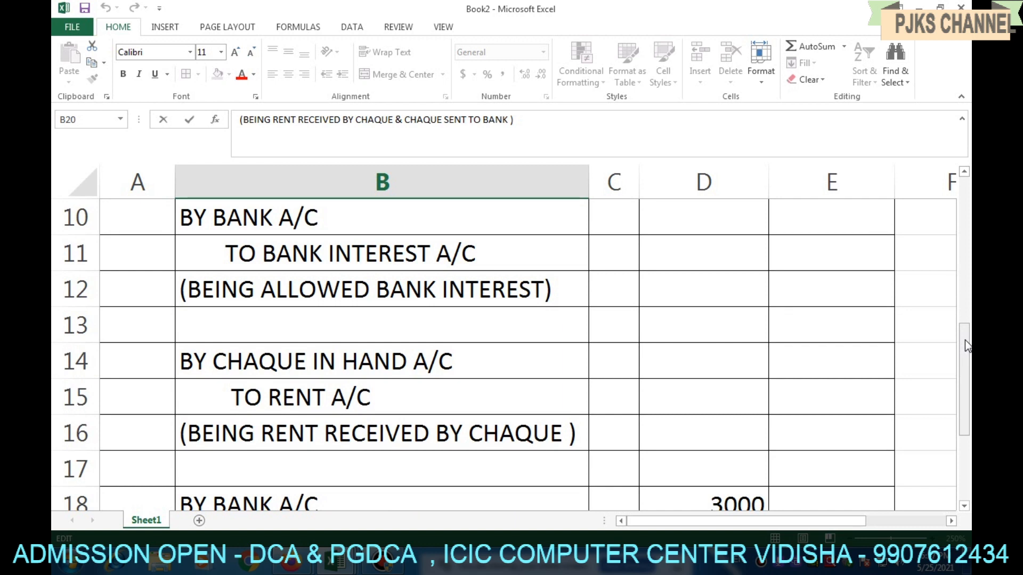
drag(968, 351, 964, 411)
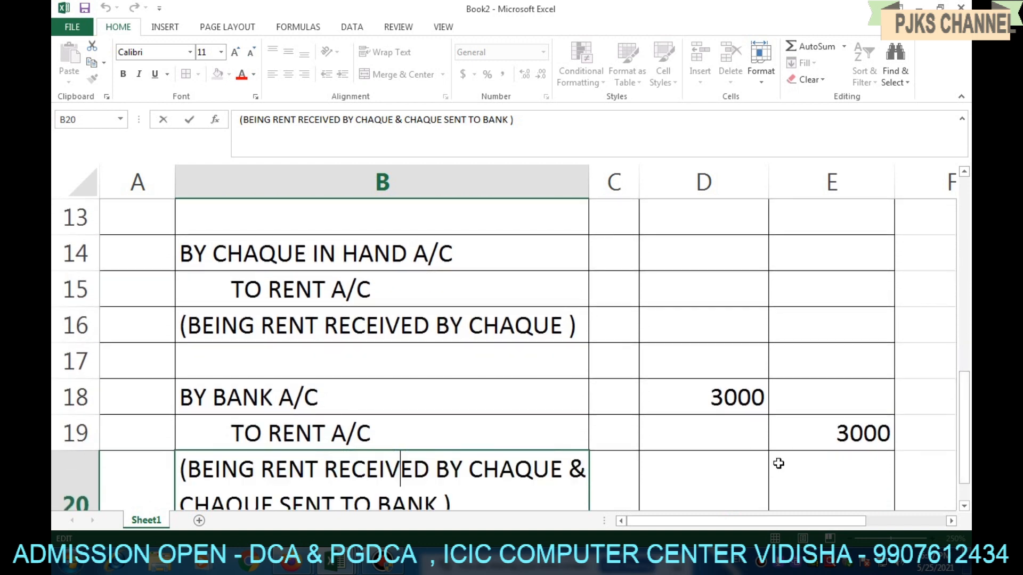
scroll(965, 411, down, 1)
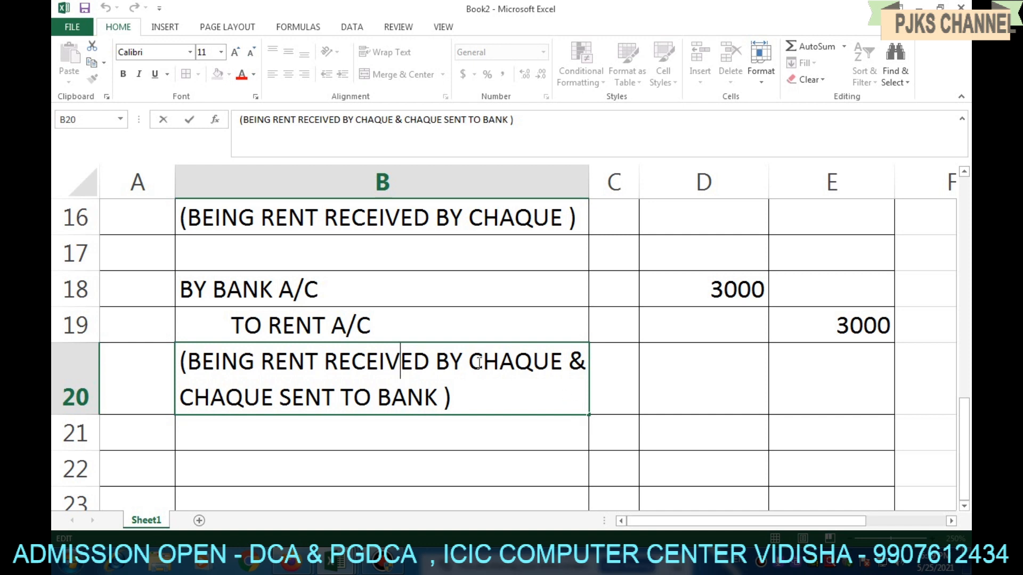
scroll(478, 363, up, 5)
scroll(478, 363, down, 6)
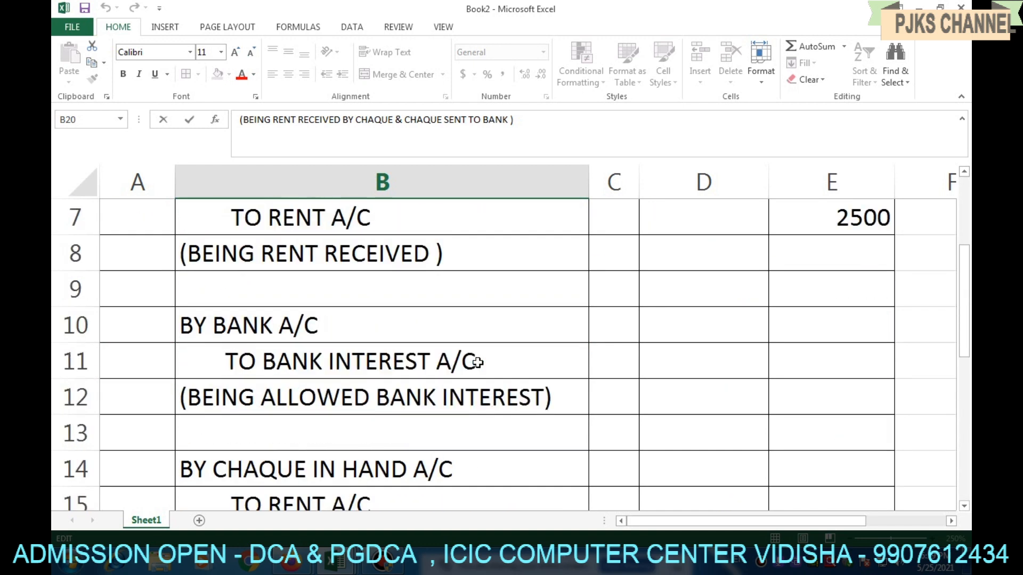
scroll(478, 362, up, 1)
scroll(477, 363, up, 1)
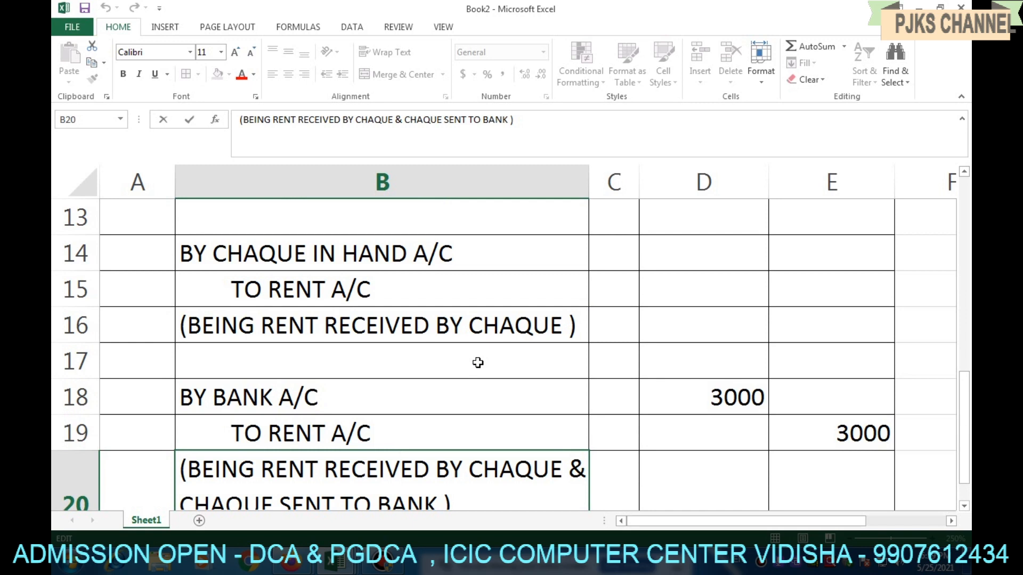
scroll(478, 363, up, 3)
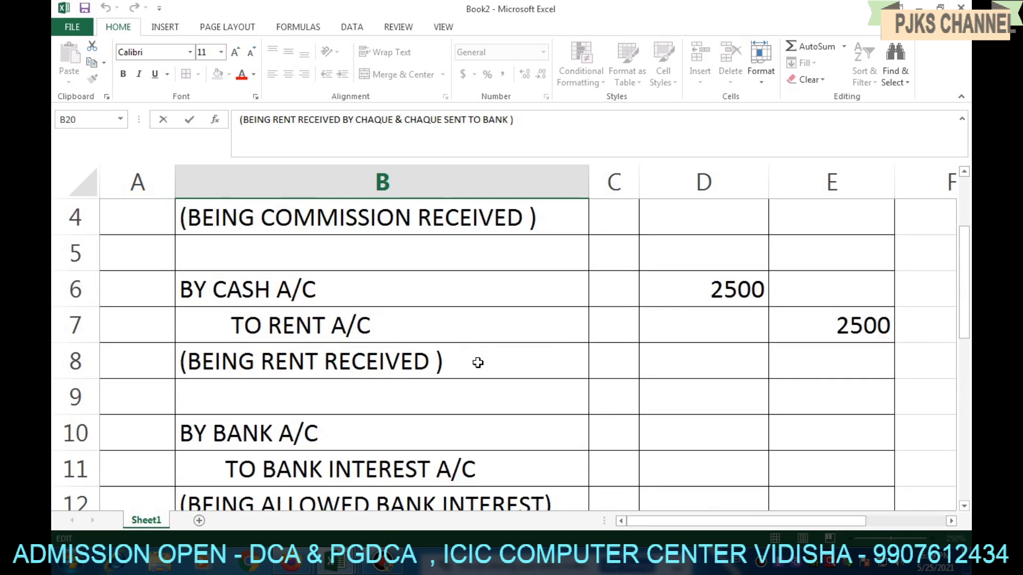